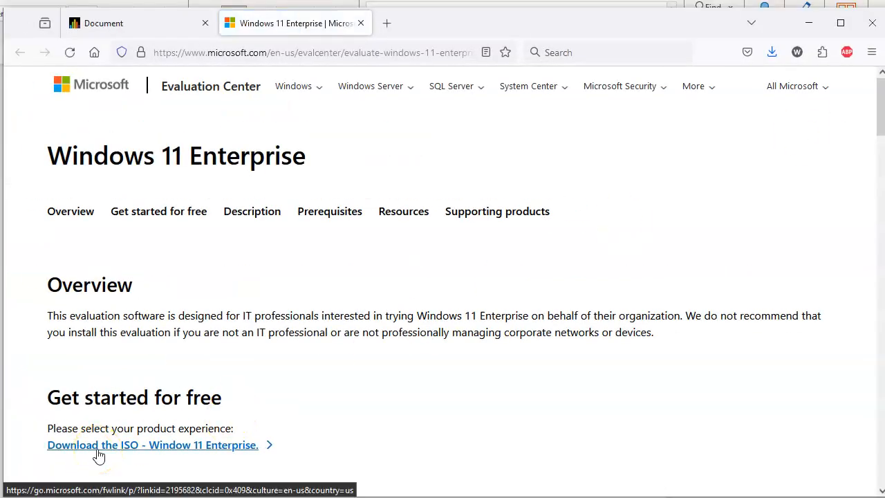
Open the Windows 11 Enterprise ISO download link and scroll to the trial registration form
left_click(98, 450)
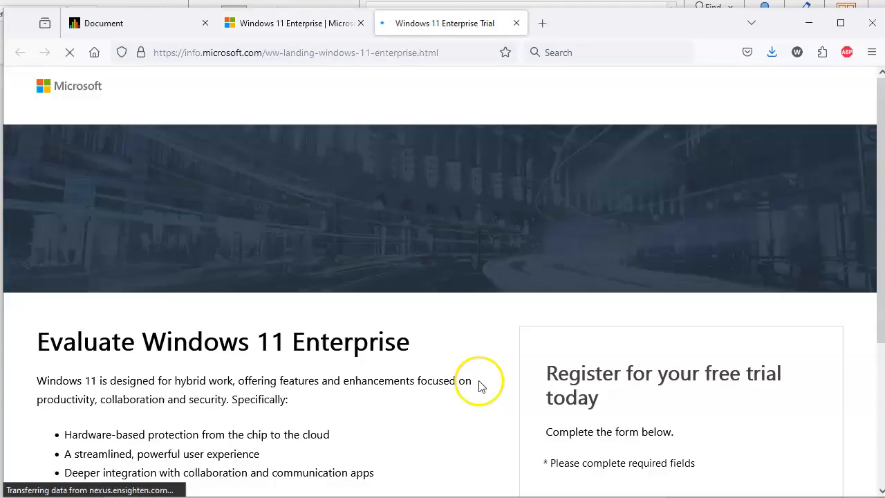
scroll(482, 385, "down", 10)
scroll(484, 384, "up", 10)
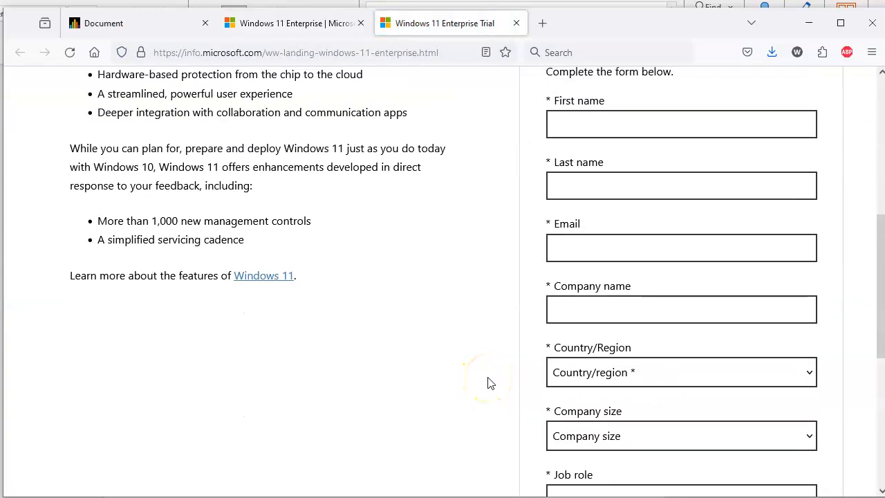
scroll(487, 383, "down", 5)
Enter the contact's first name, last name and e-mail address in the registration form
left_click(618, 142)
key("Tab")
key("Tab")
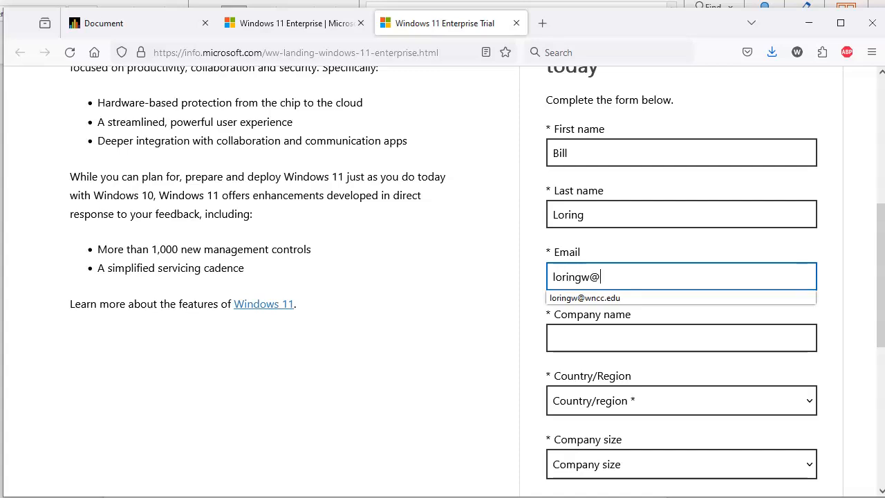
key("Tab")
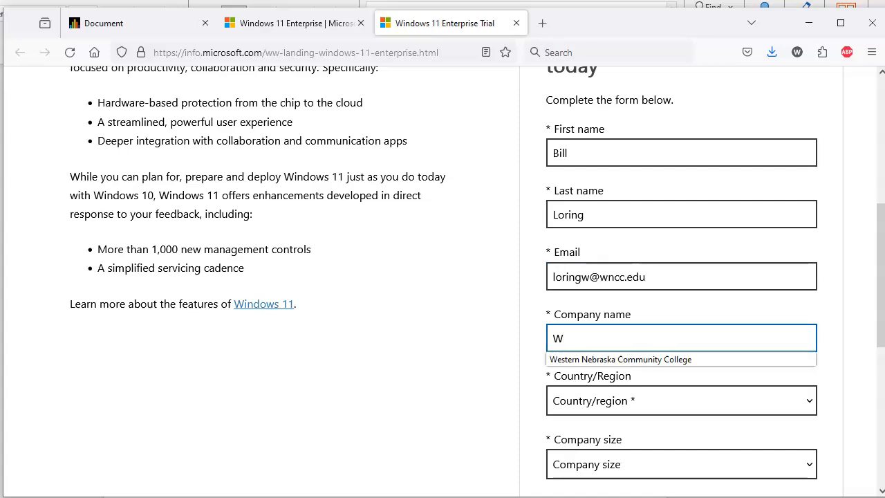
Set Country/Region to United States and the job role to Teacher
key("Tab")
key("u")
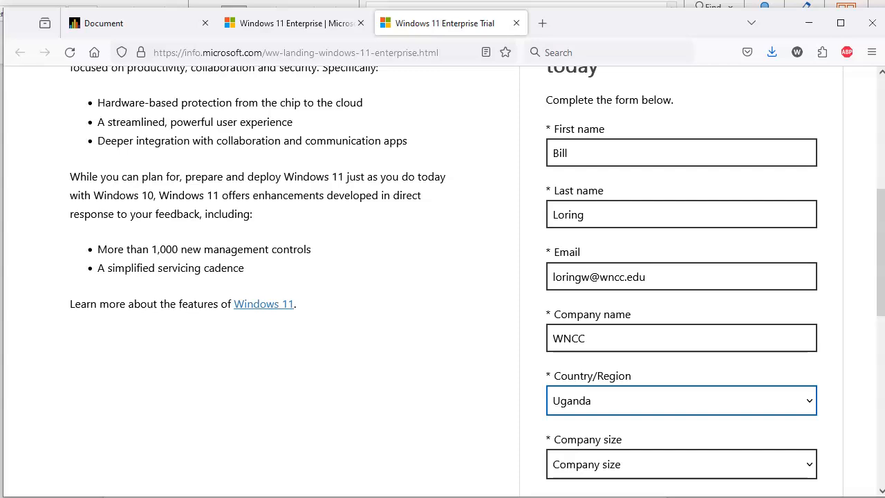
scroll(749, 405, "down", 5)
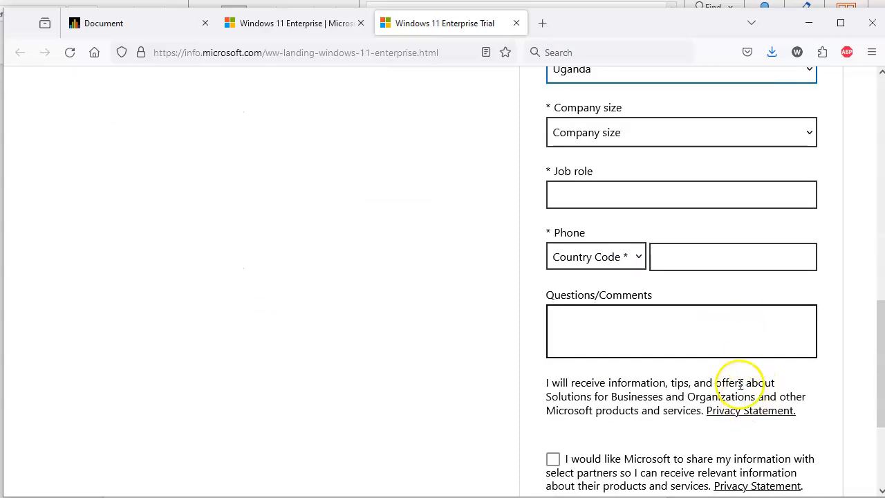
left_click(654, 80)
scroll(652, 353, "down", 3)
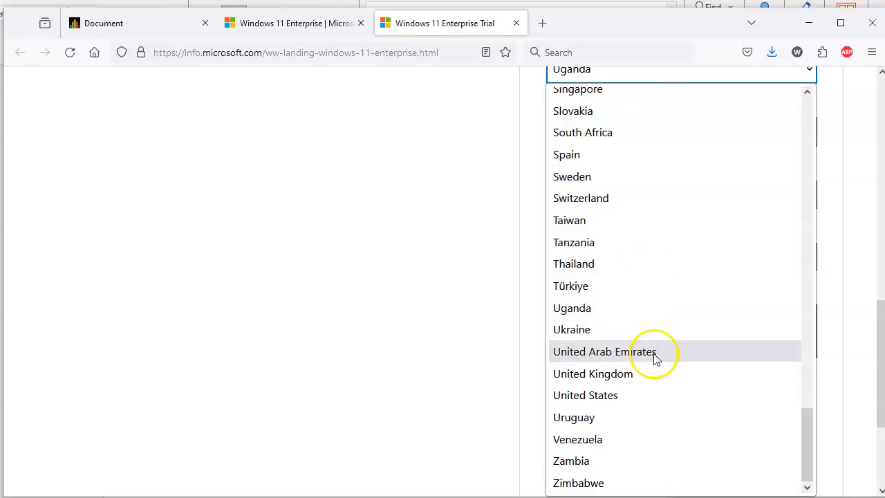
left_click(636, 394)
left_click(607, 193)
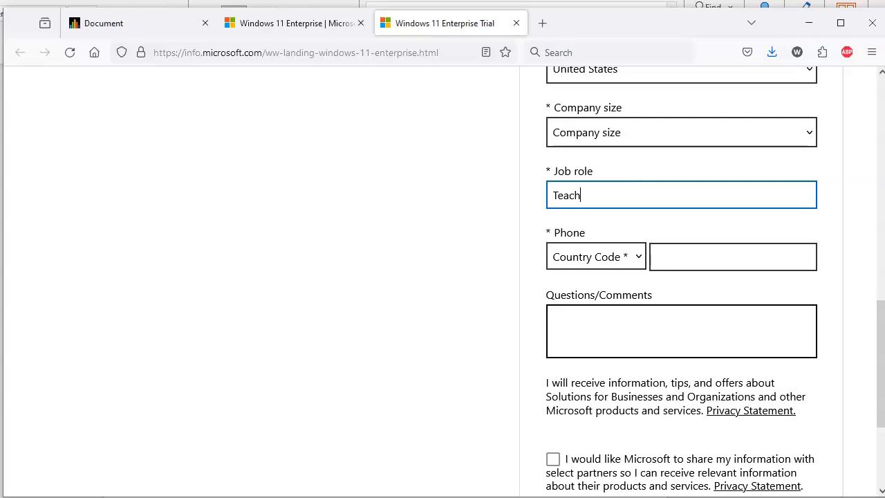
type("Teacher")
Enter the contact's phone number with the United States (+1) country code
left_click(679, 258)
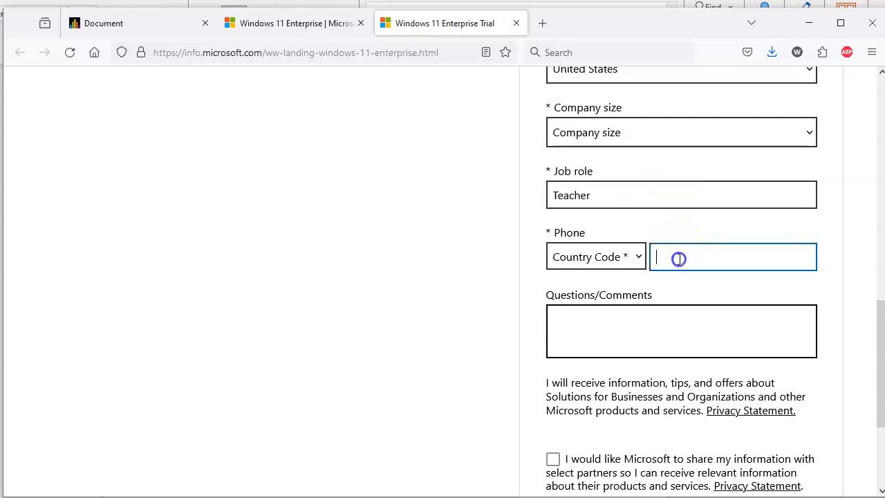
scroll(700, 356, "down", 3)
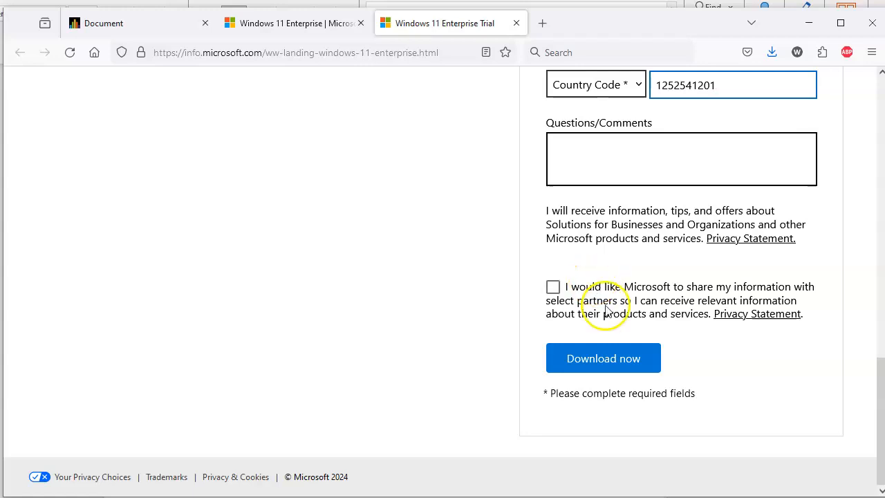
left_click(629, 359)
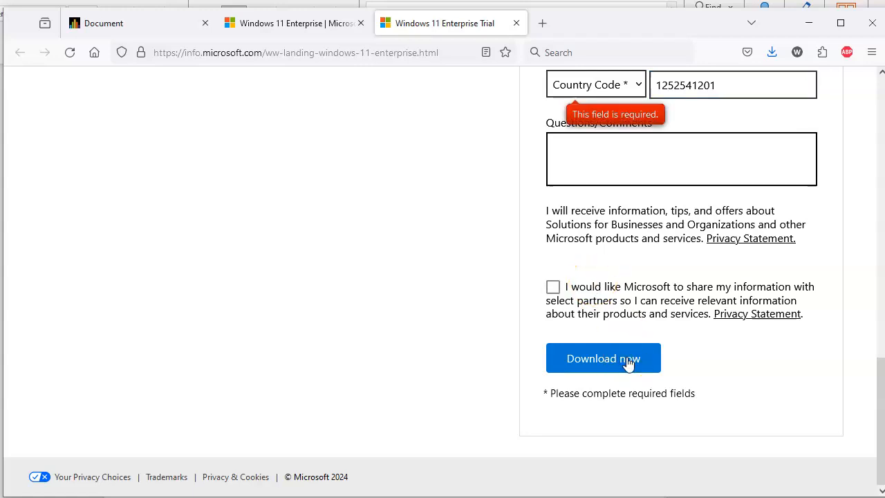
left_click(626, 86)
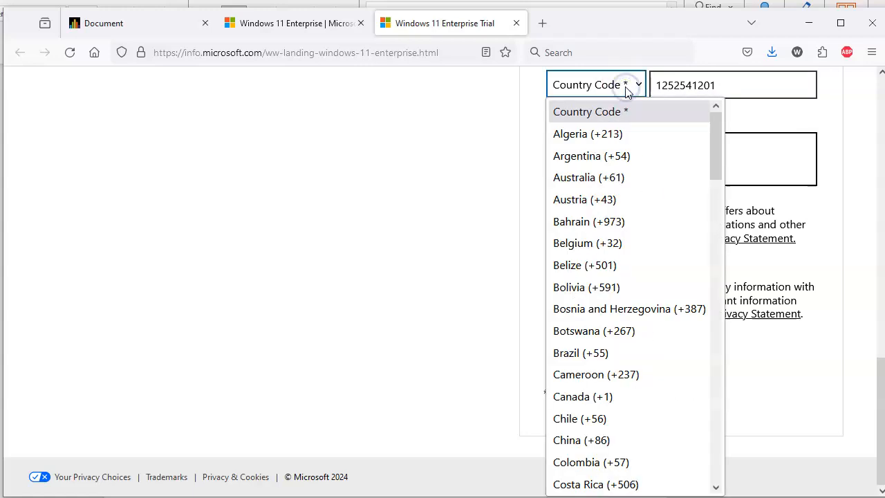
key("u")
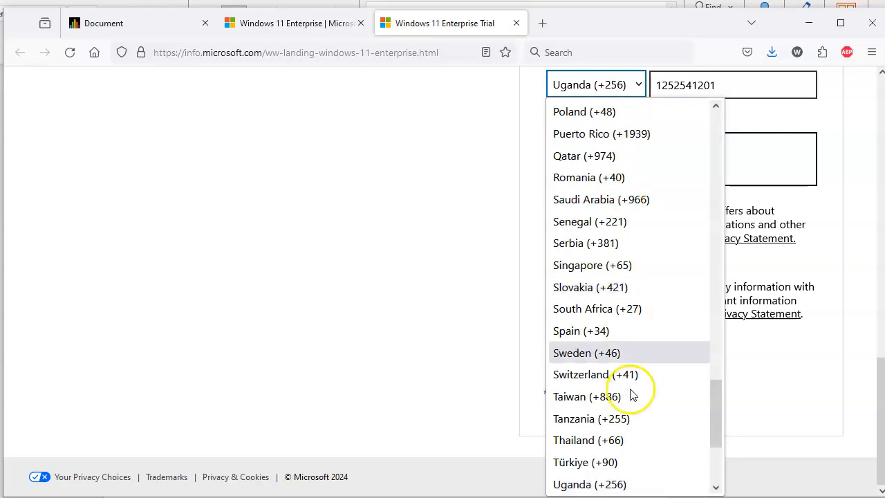
scroll(636, 437, "down", 3)
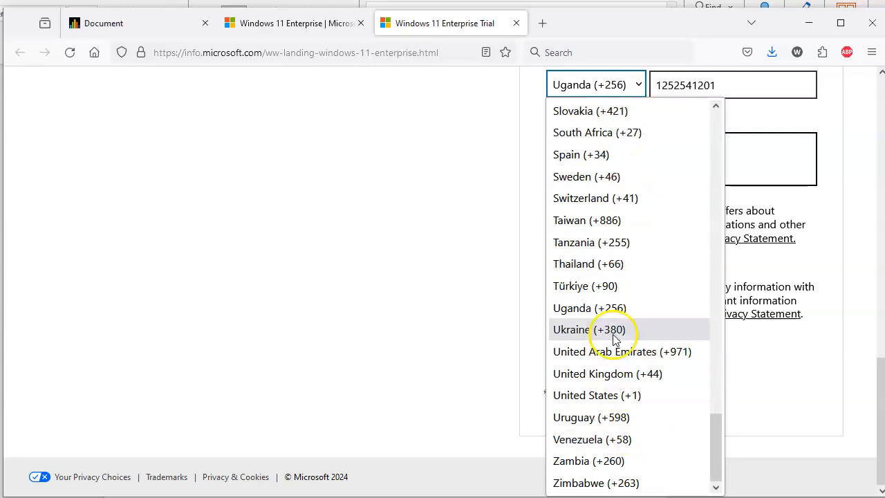
left_click(608, 394)
left_click(611, 353)
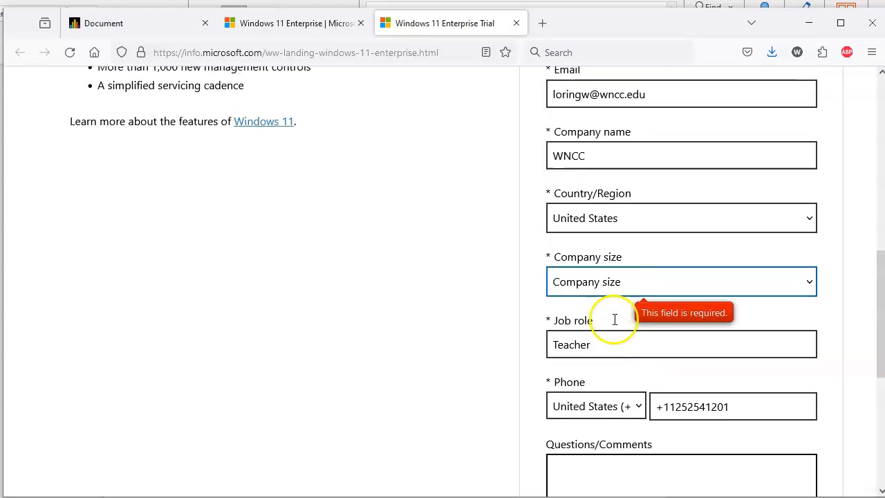
Set the company size to 250-999
left_click(614, 282)
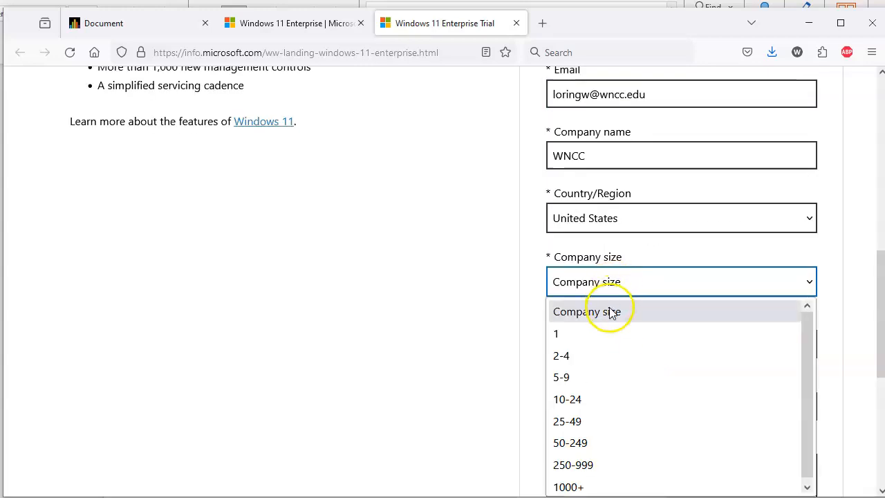
left_click(603, 465)
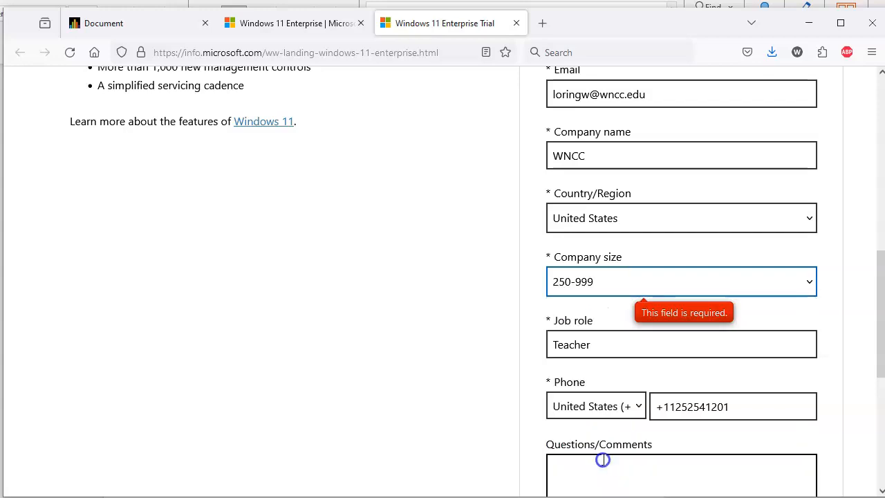
scroll(492, 412, "down", 5)
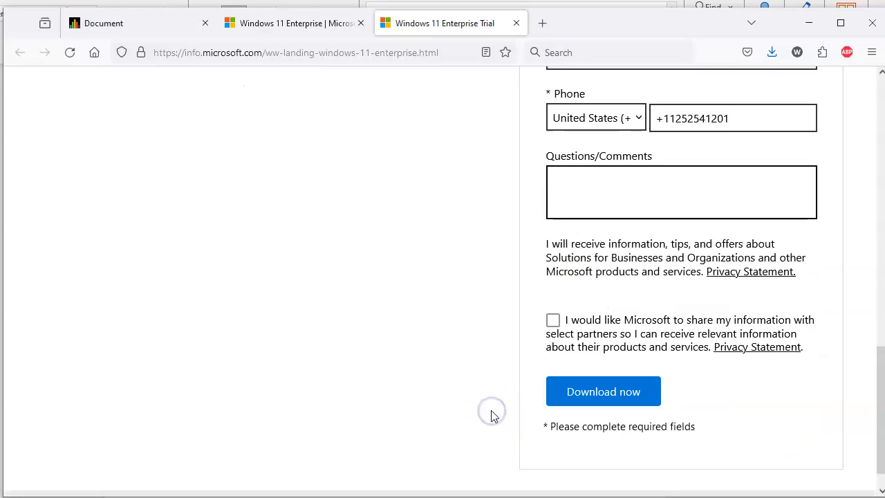
Submit the registration and save the English (United States) 64-bit ISO to Downloads
left_click(625, 364)
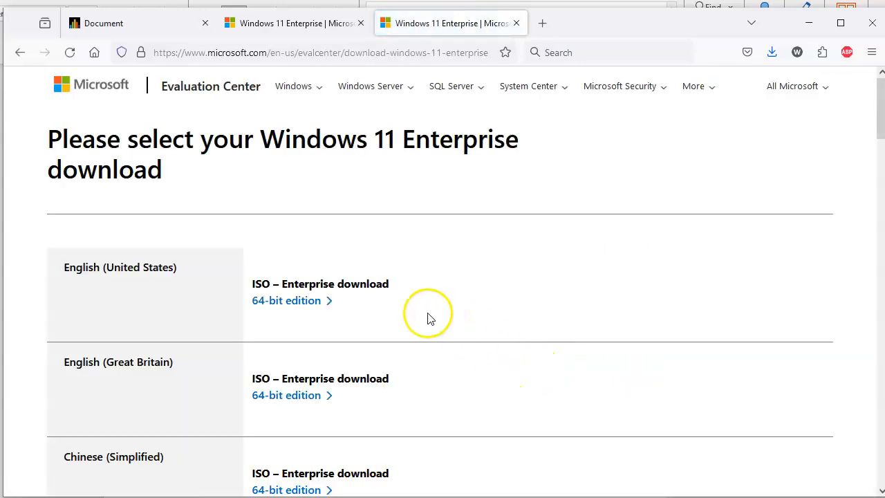
left_click(307, 304)
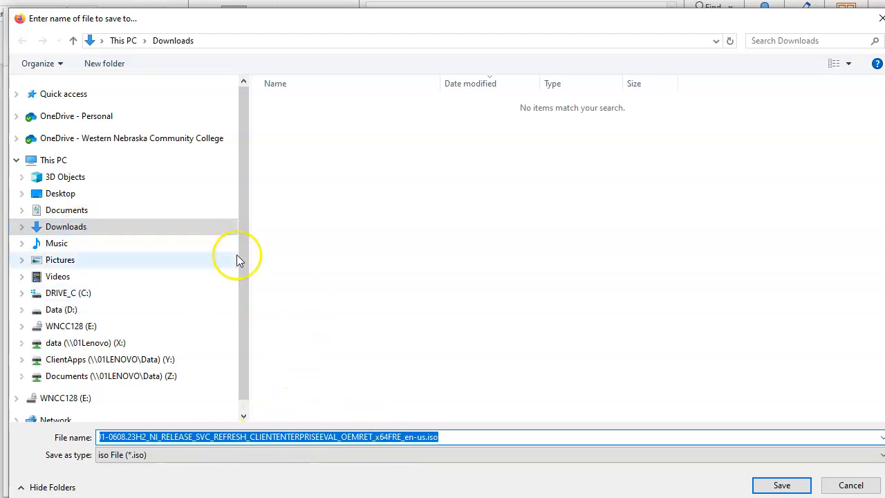
left_click(782, 485)
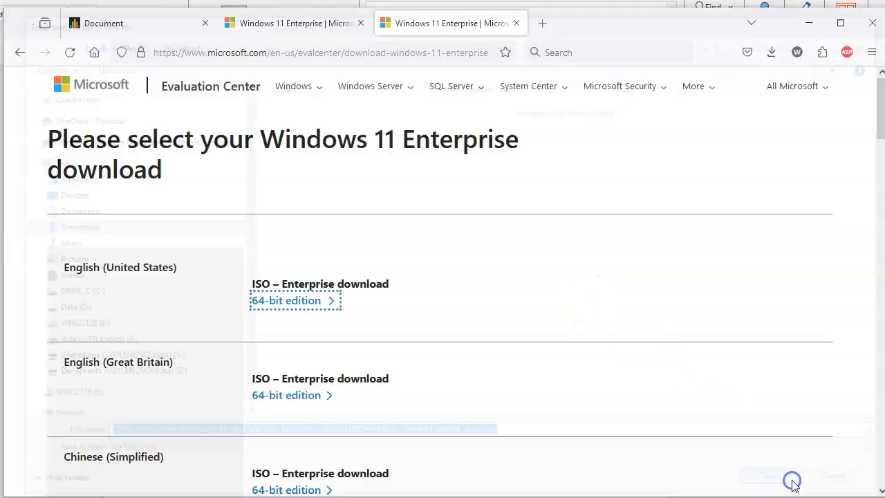
Check the ISO download progress, then select the web address
left_click(772, 53)
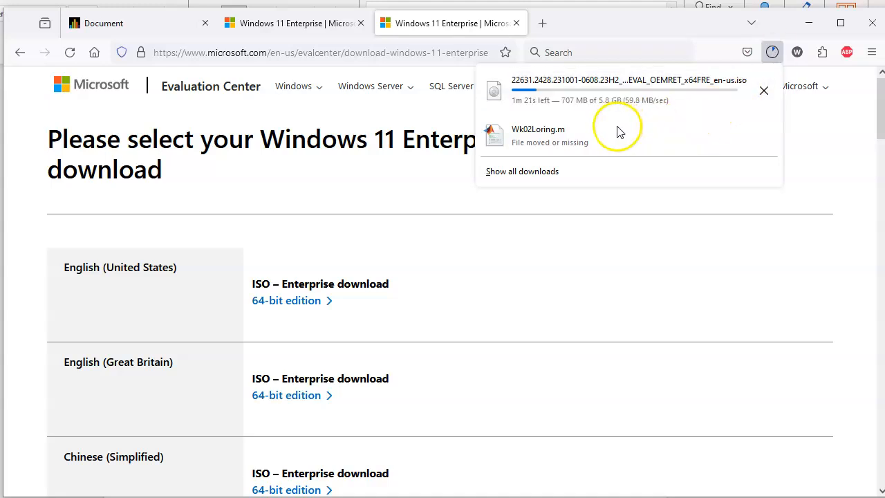
left_click(256, 55)
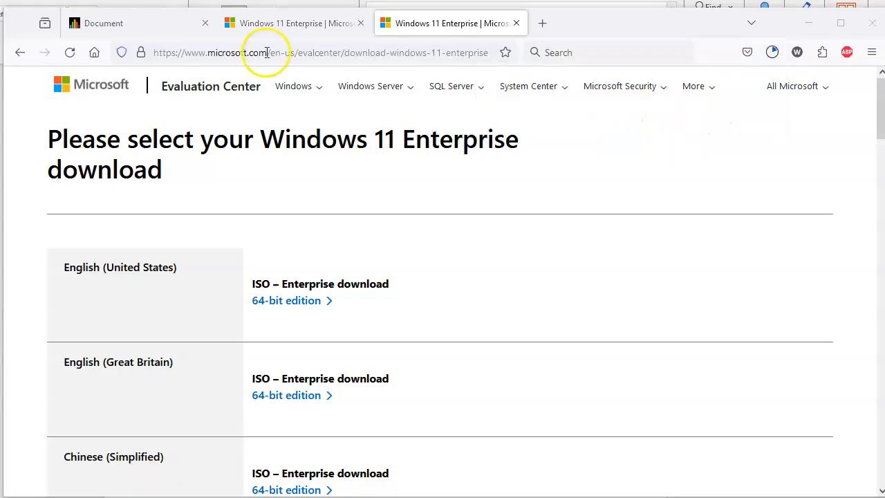
left_click(266, 52)
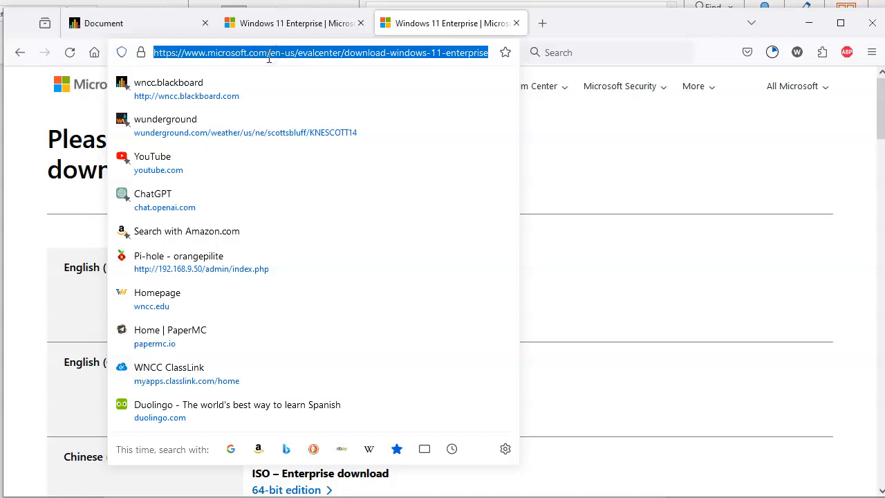
In the Word lab document, select list item 1 about downloading VirtualBox, then return to Firefox
key("alt+Tab")
scroll(346, 298, "down", 5)
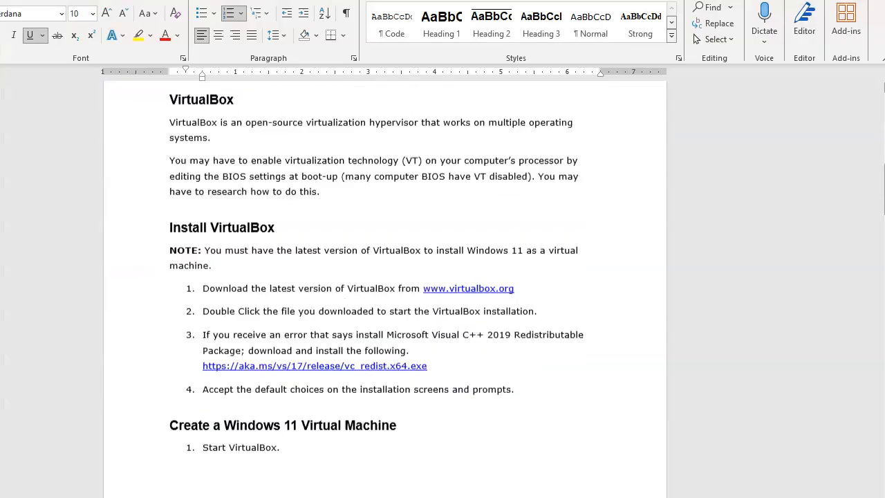
scroll(376, 264, "down", 1)
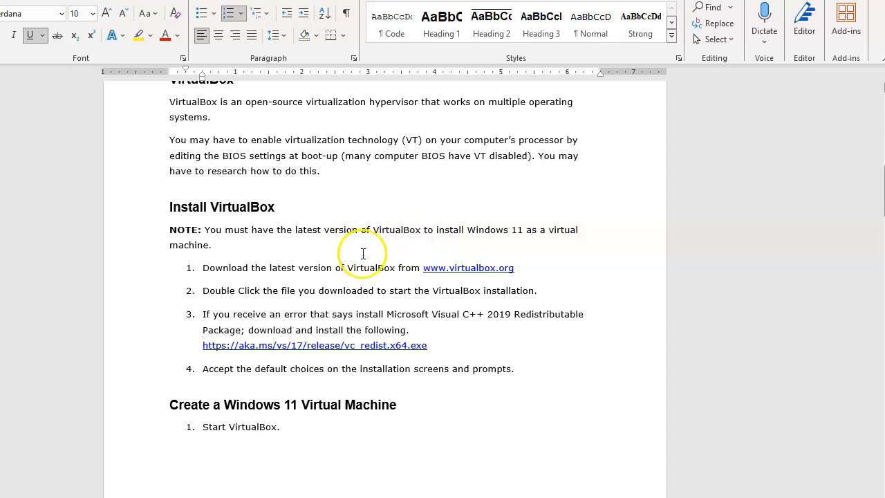
triple_click(477, 273)
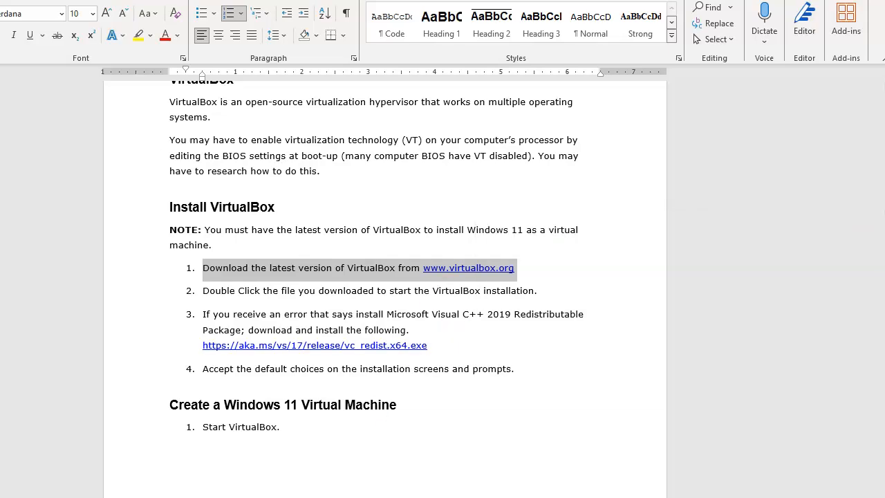
key("alt+Tab")
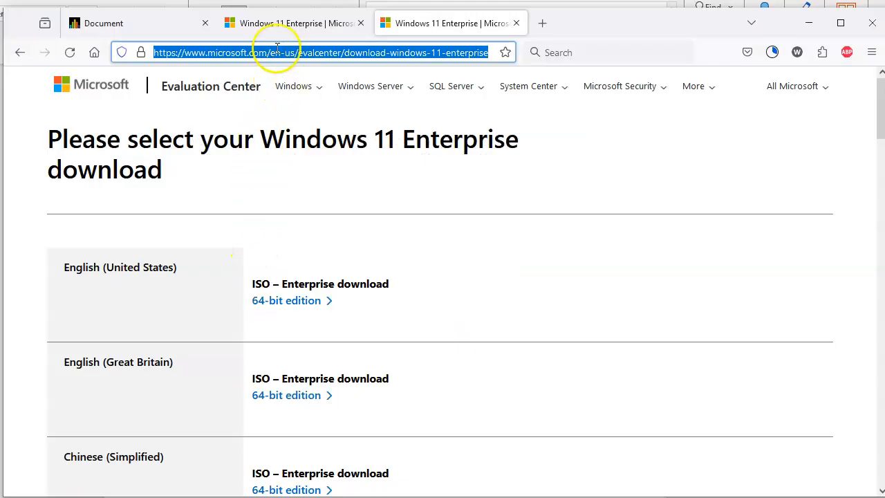
Go to virtualbox.org and save the VirtualBox 7.0.14 Windows hosts installer to Downloads
type("virtualbox.org/")
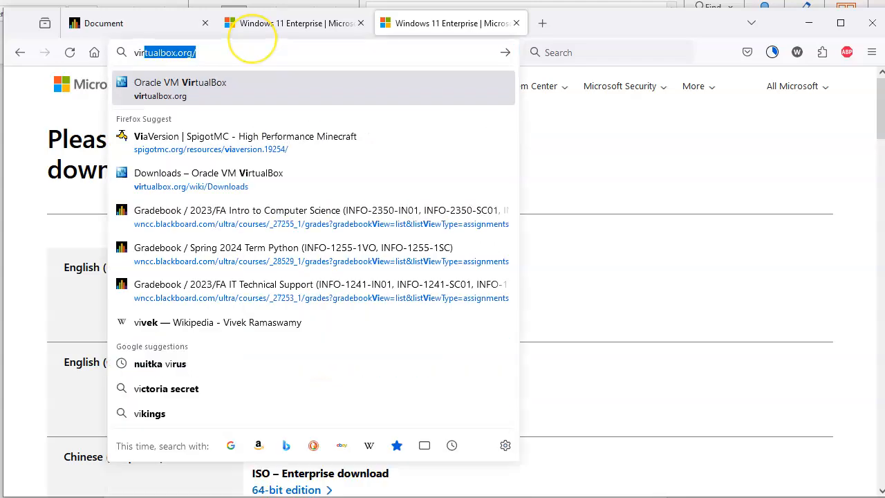
key("Return")
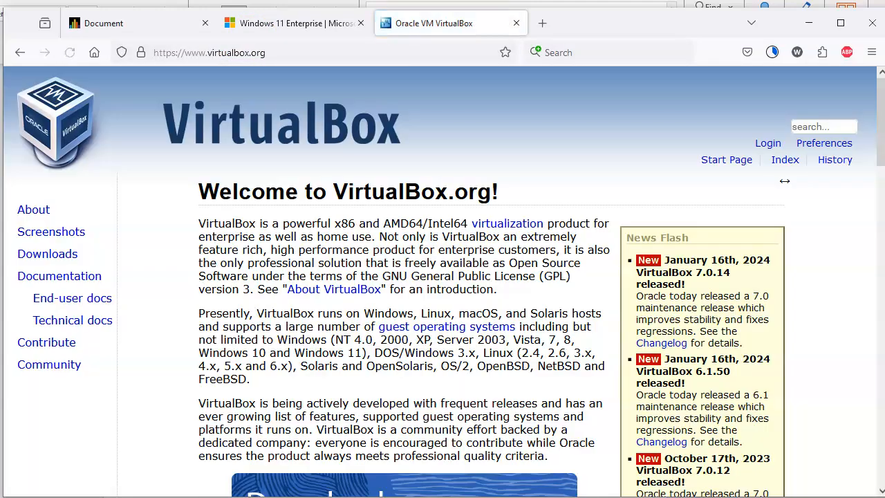
scroll(283, 207, "down", 3)
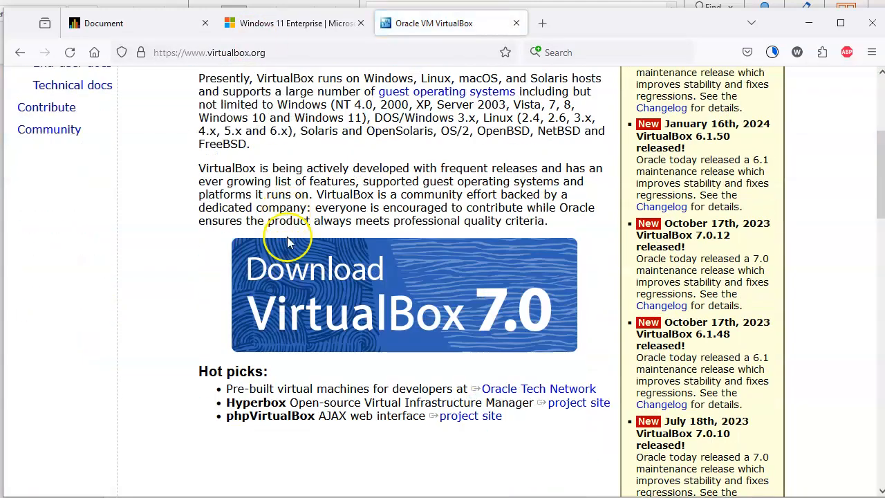
left_click(423, 303)
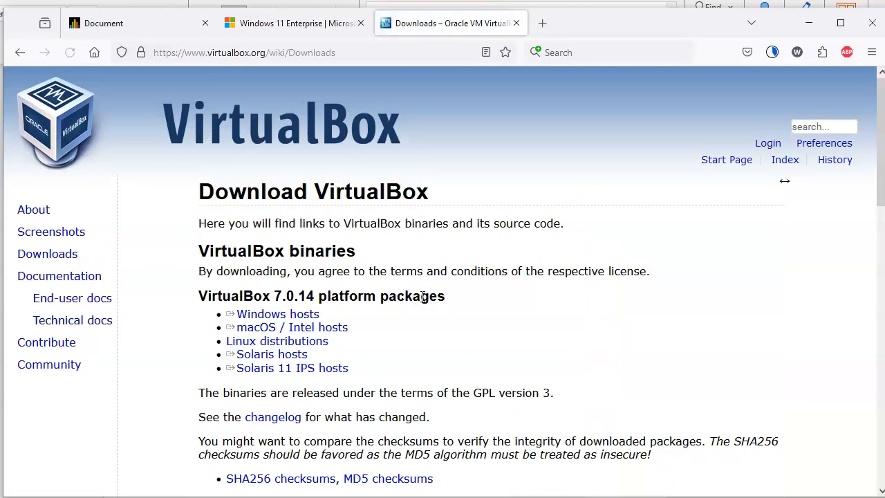
left_click(294, 313)
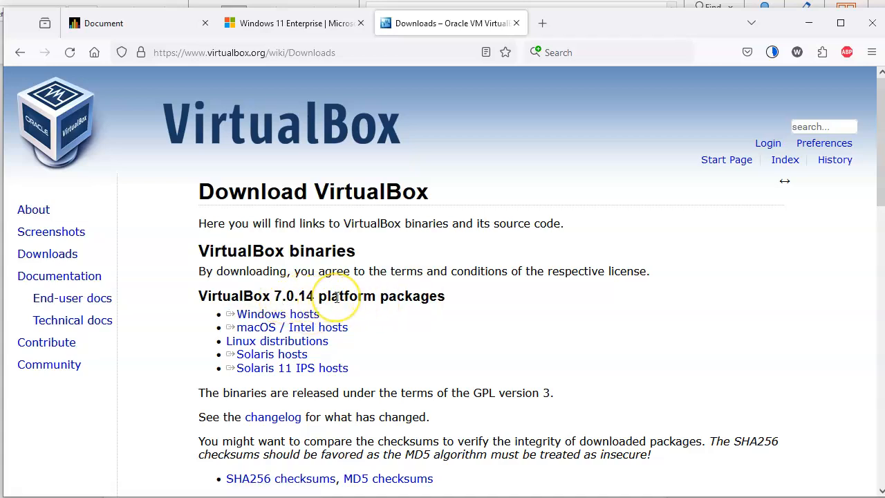
triple_click(287, 314)
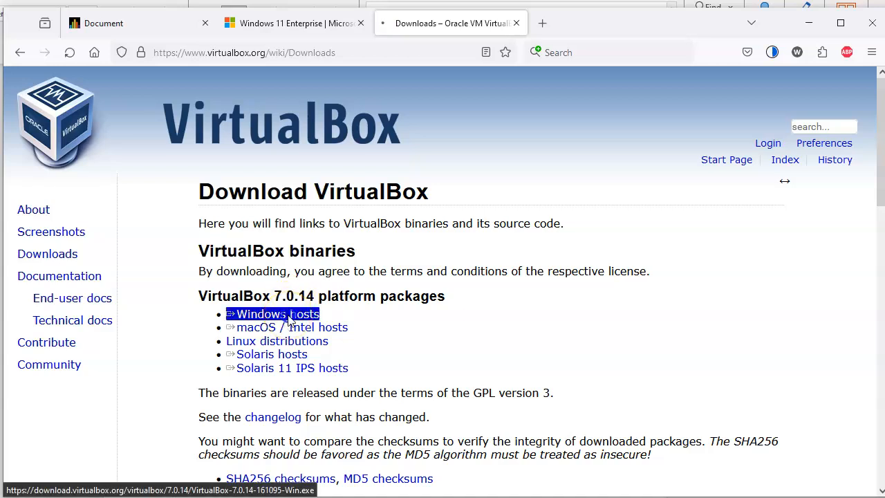
left_click(289, 316)
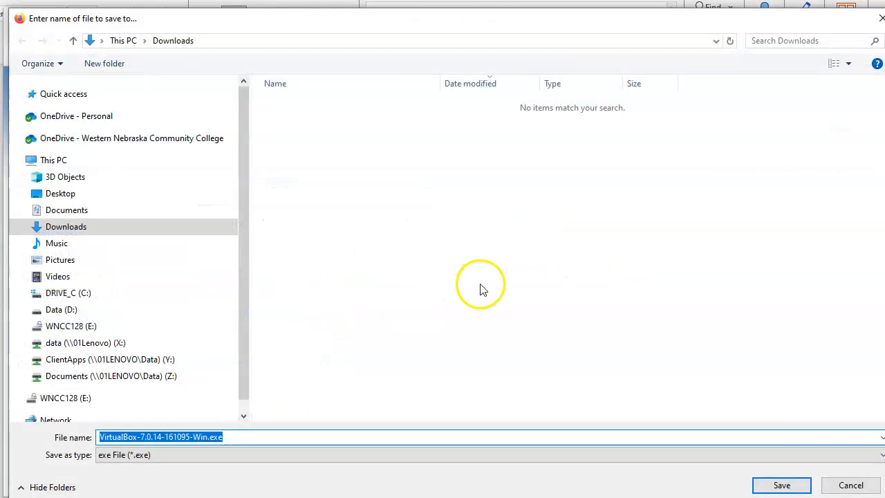
left_click(780, 483)
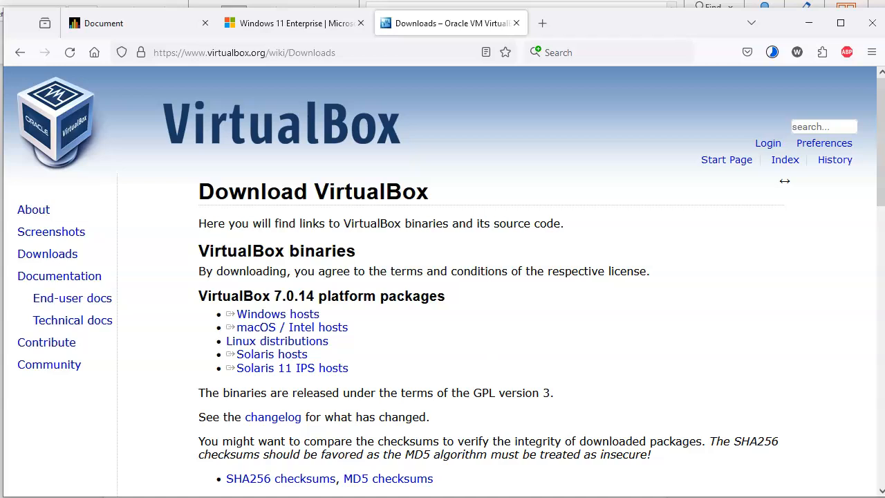
Remove the old Windows 11 VM from VirtualBox Manager, choosing Delete all files
key("alt+Tab")
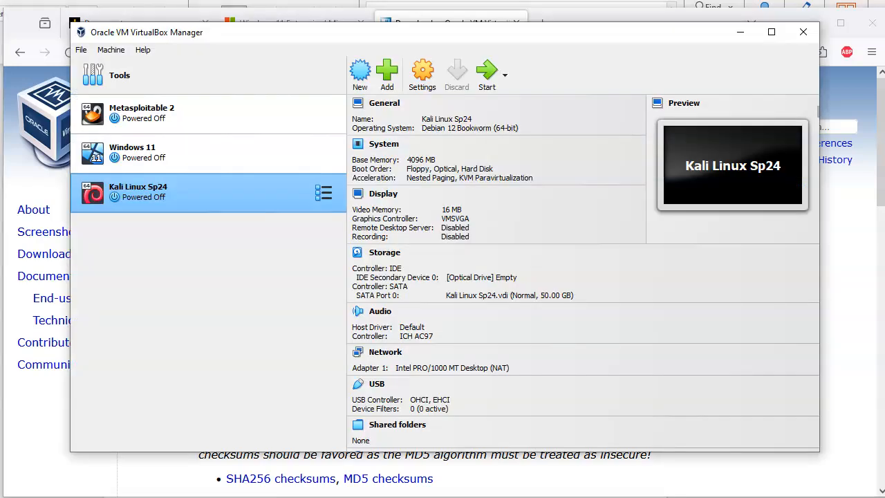
left_click(141, 152)
right_click(142, 152)
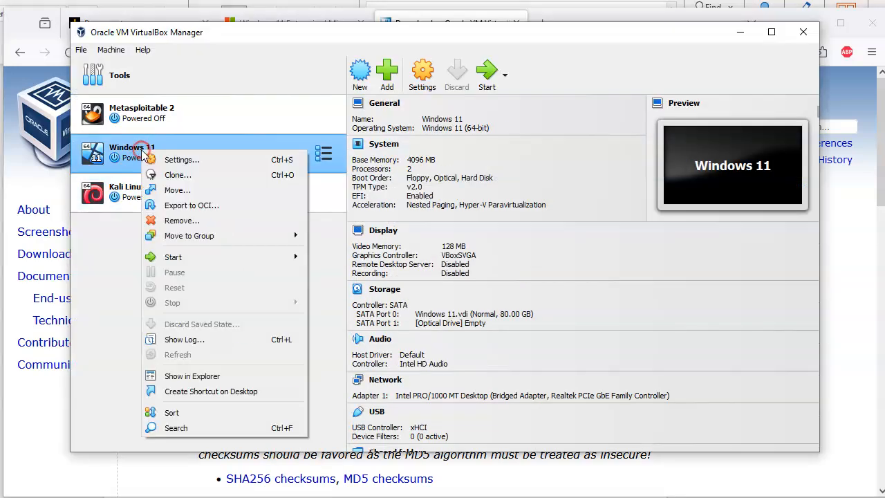
left_click(193, 220)
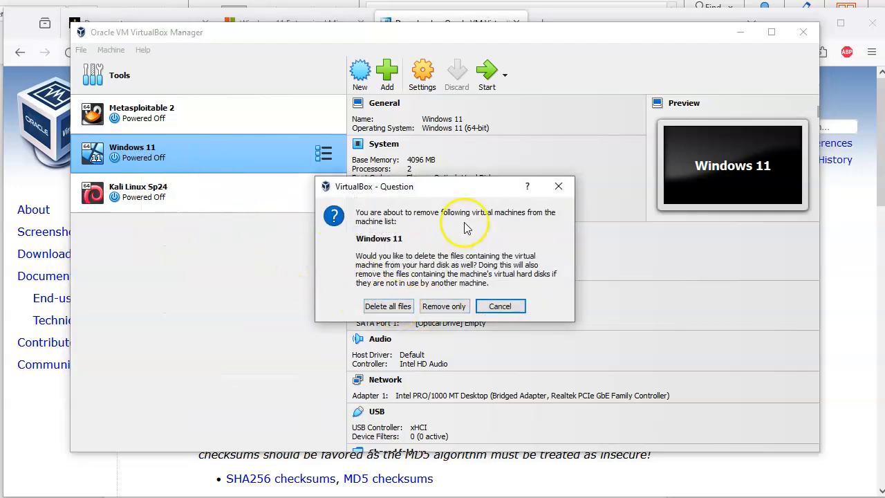
left_click(560, 187)
right_click(233, 149)
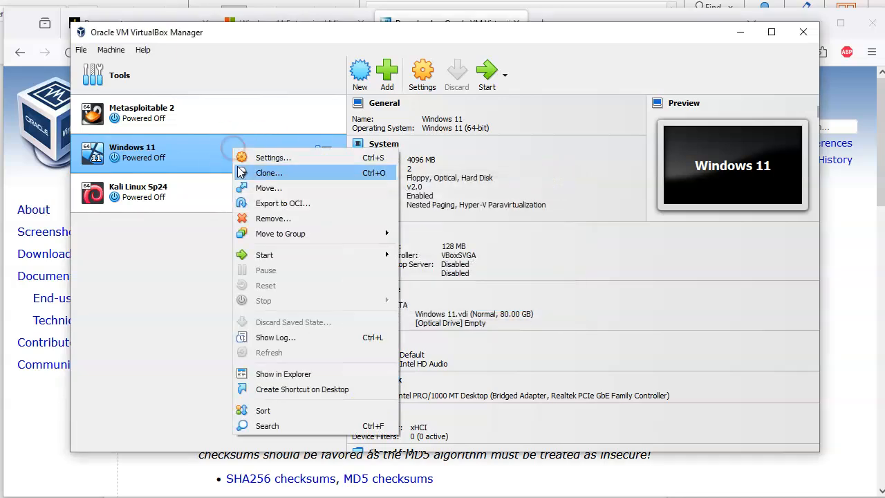
left_click(267, 219)
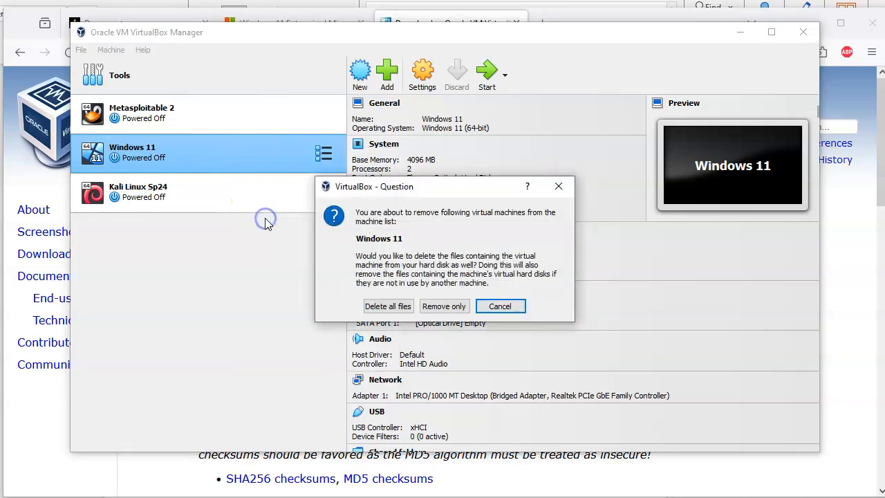
left_click(397, 307)
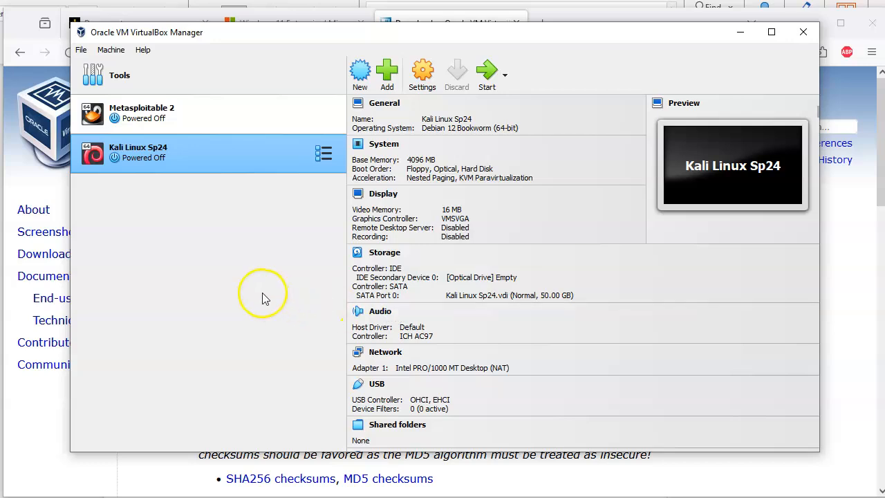
Create a 'Windows 11' VM, accepting 4096 MB RAM, 2 CPUs, EFI and 80 GB disk
left_click(359, 76)
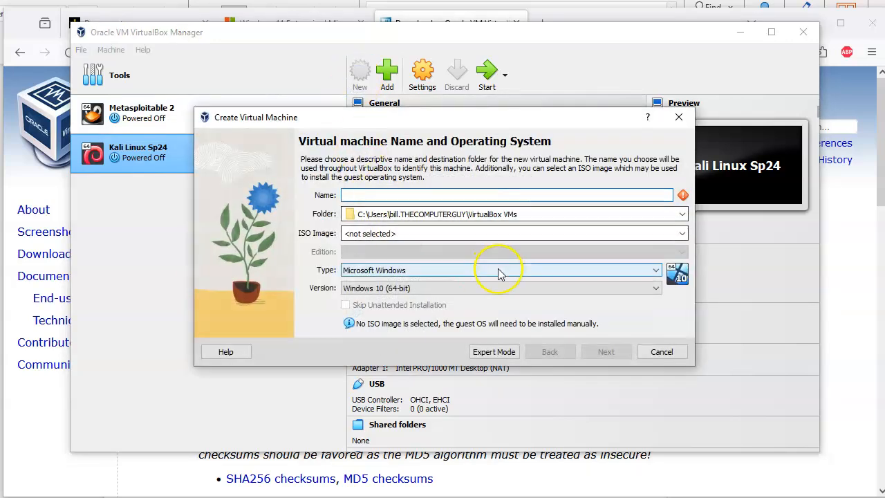
type("Windows 11")
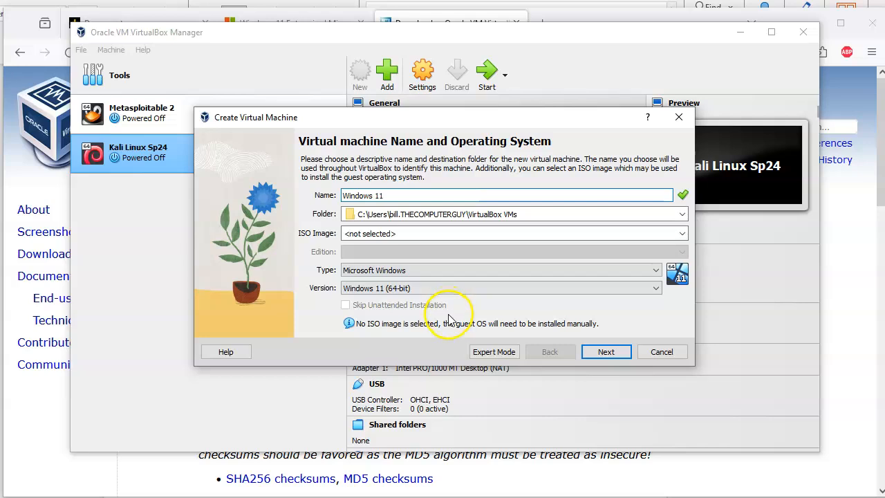
left_click(606, 352)
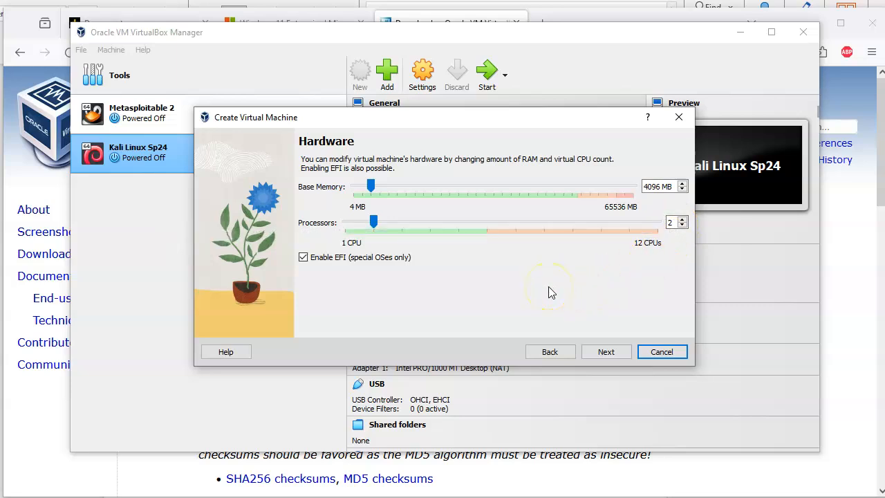
left_click(601, 353)
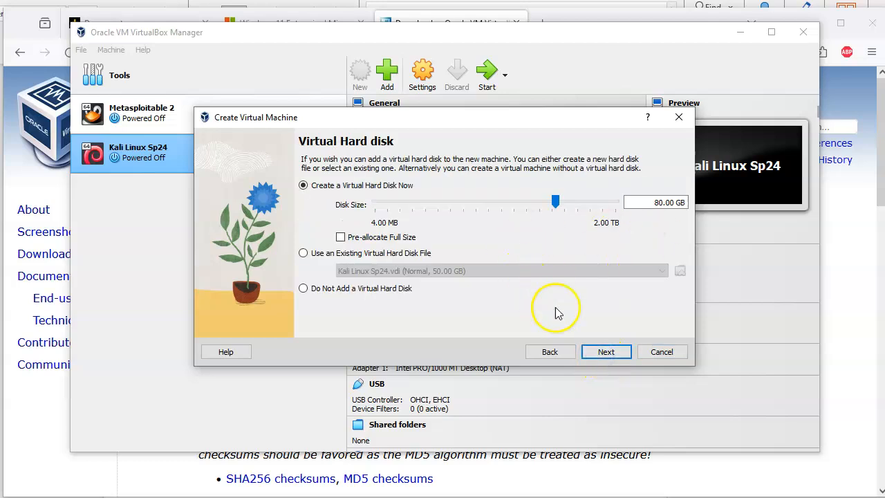
left_click(607, 353)
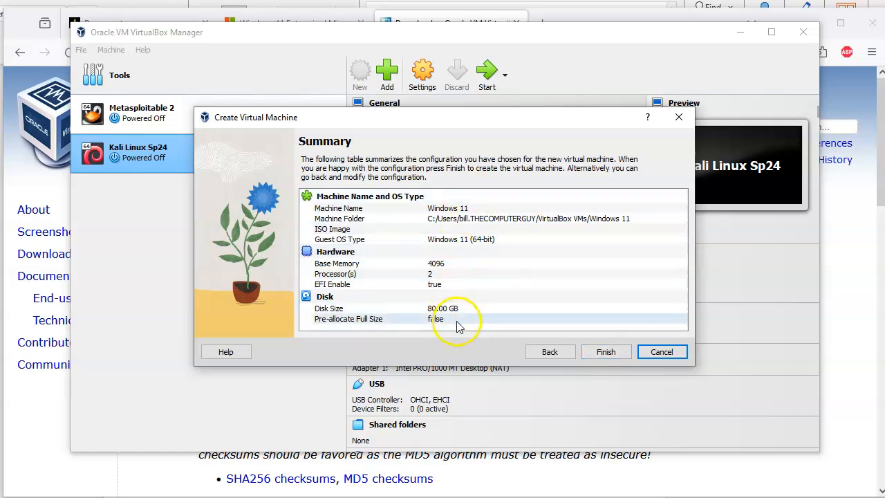
left_click(604, 353)
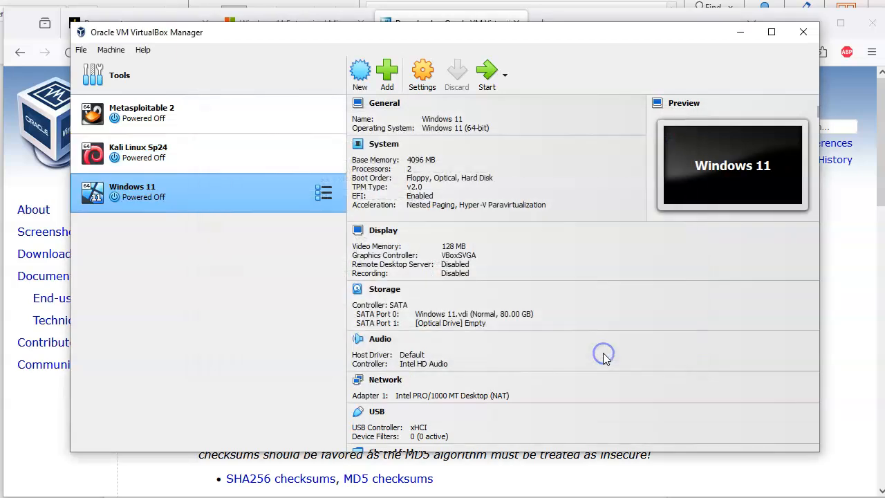
Start the new Windows 11 VM and move its window to the upper left
left_click(265, 327)
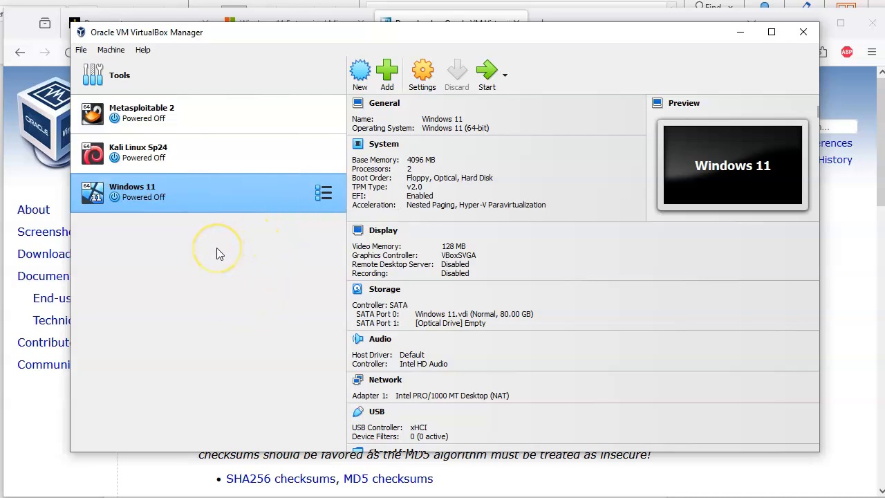
left_click(484, 74)
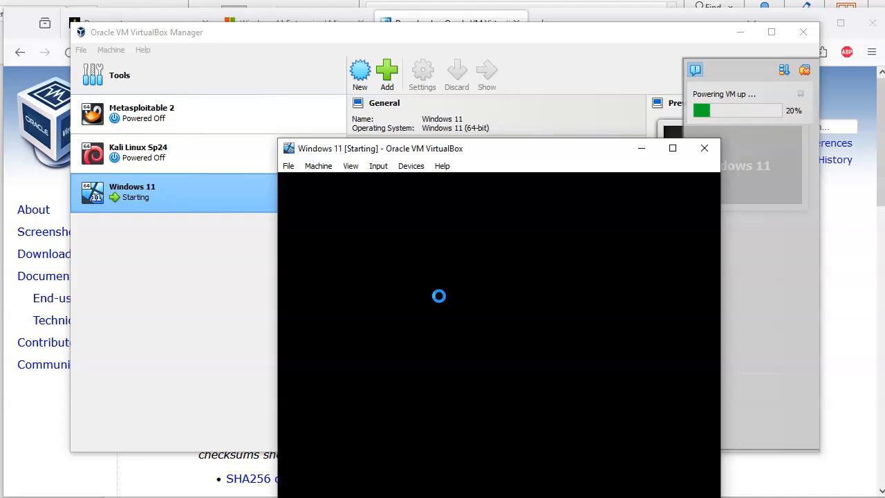
left_click_drag(451, 150, 309, 74)
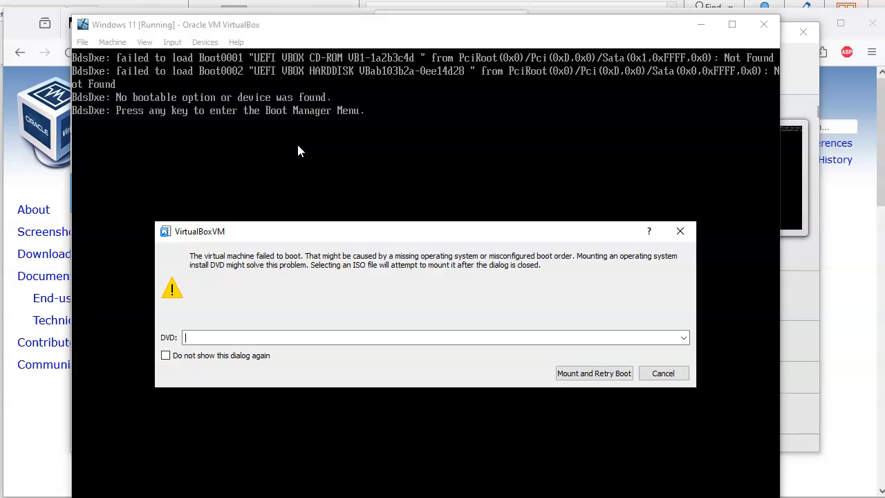
Mount the Windows 11 Enterprise ISO from Downloads and retry booting into Windows Setup
left_click(43, 496)
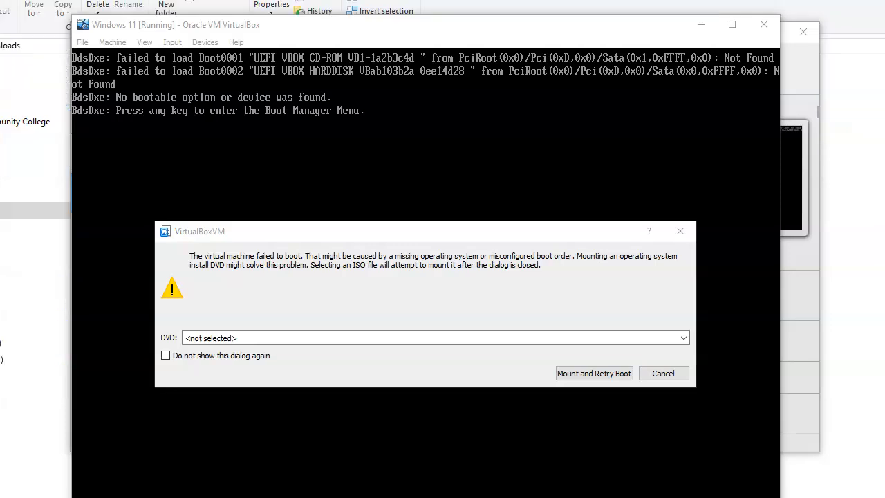
left_click(683, 338)
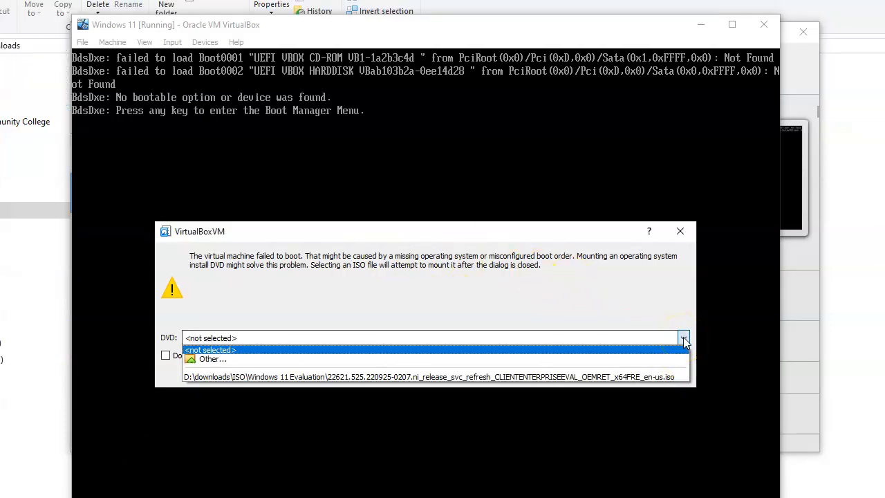
left_click(338, 360)
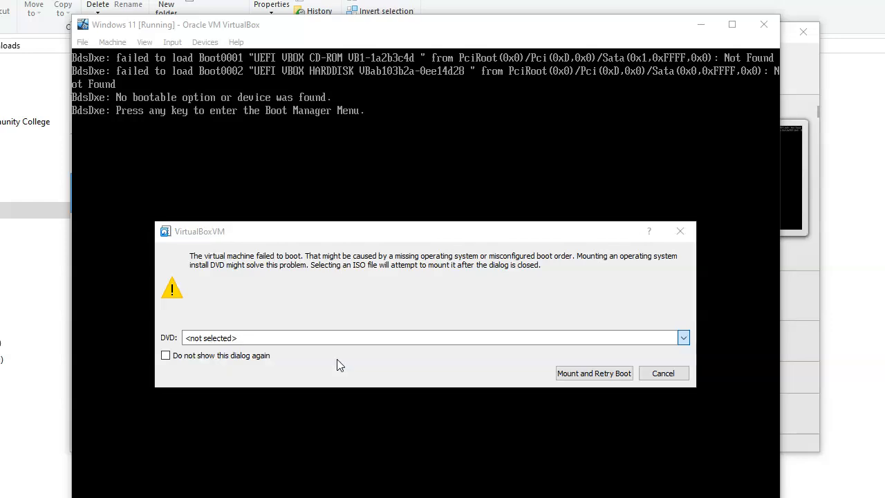
scroll(340, 330, "up", 15)
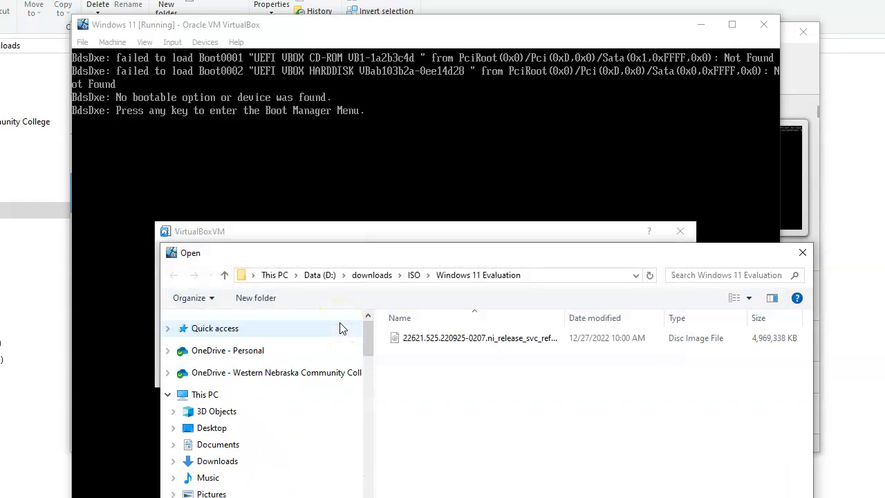
left_click(221, 460)
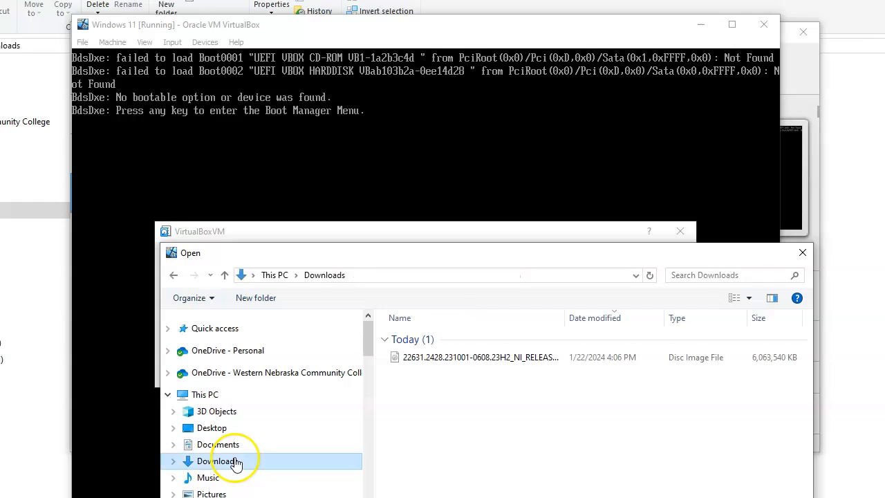
double_click(476, 359)
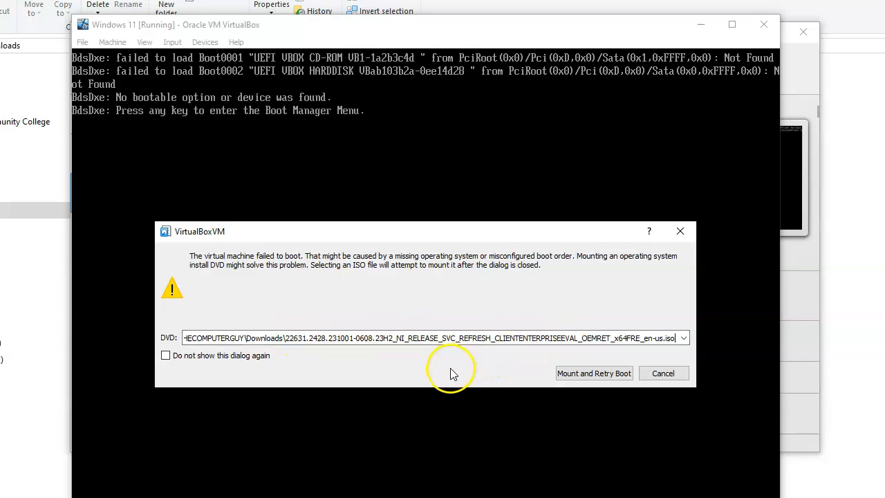
left_click(584, 373)
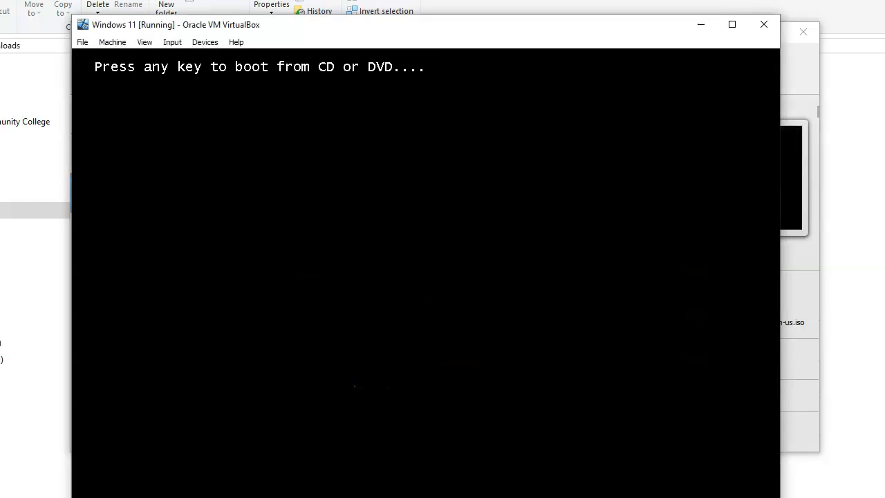
left_click(387, 269)
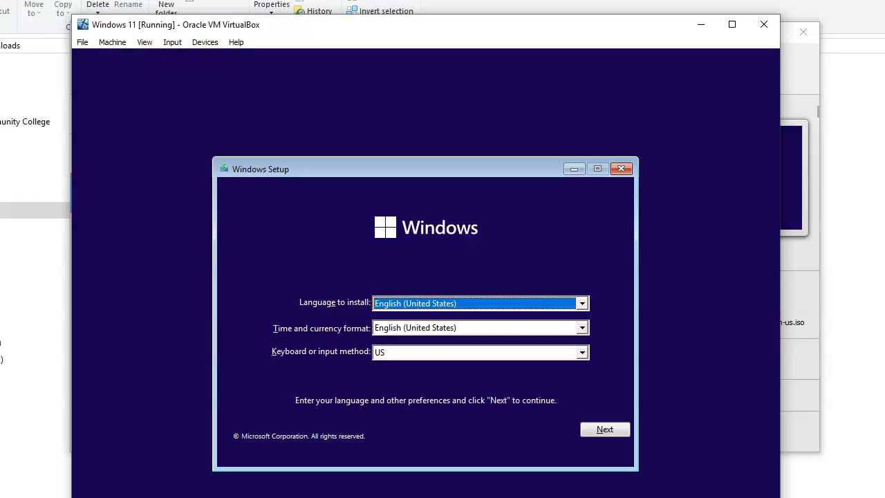
Run a Custom Windows 11 install on Drive 0 Unallocated Space after accepting the license
left_click_drag(360, 20, 357, 4)
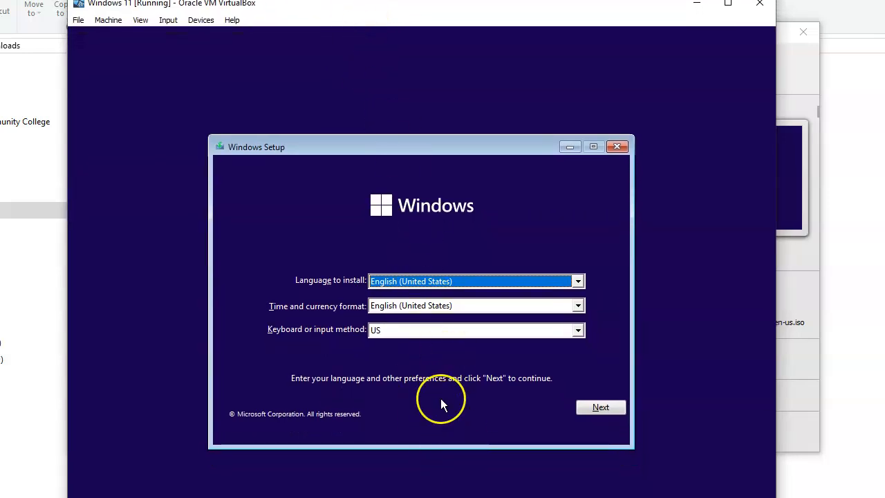
left_click(601, 407)
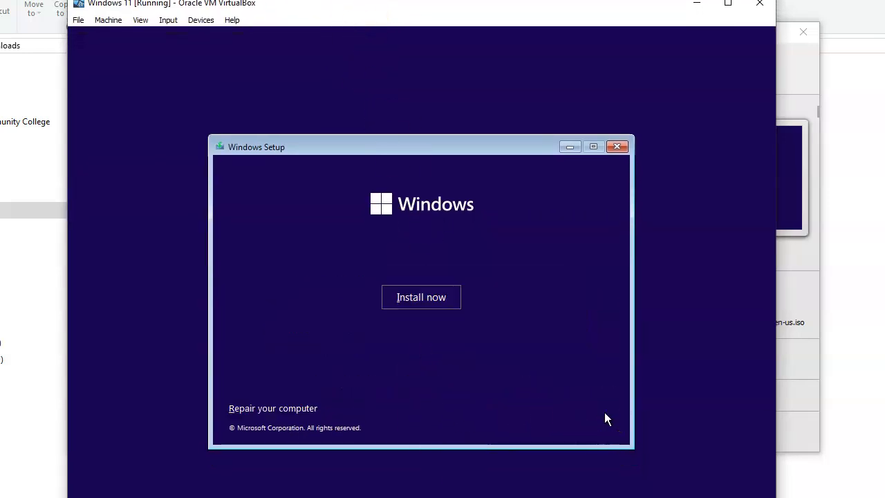
left_click(420, 297)
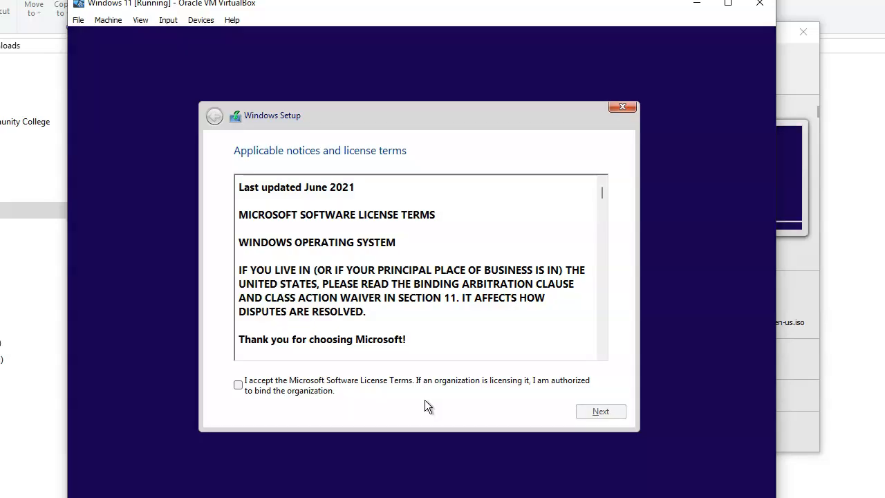
left_click(300, 392)
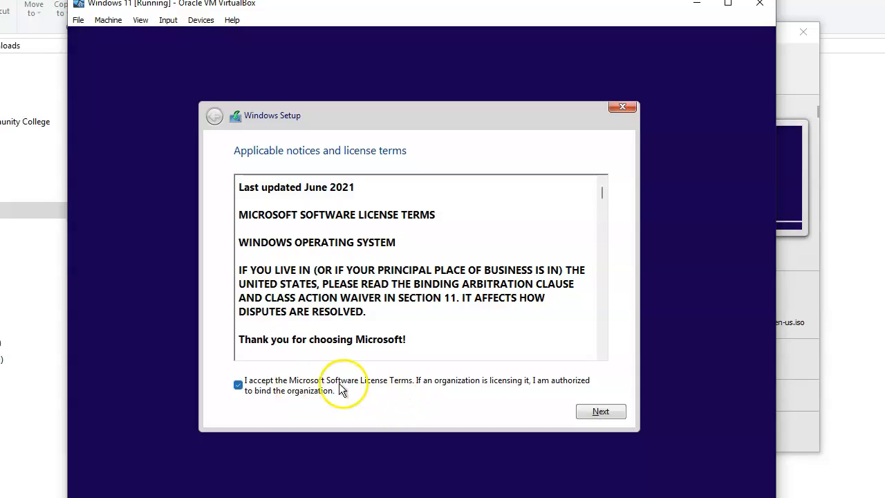
left_click(596, 412)
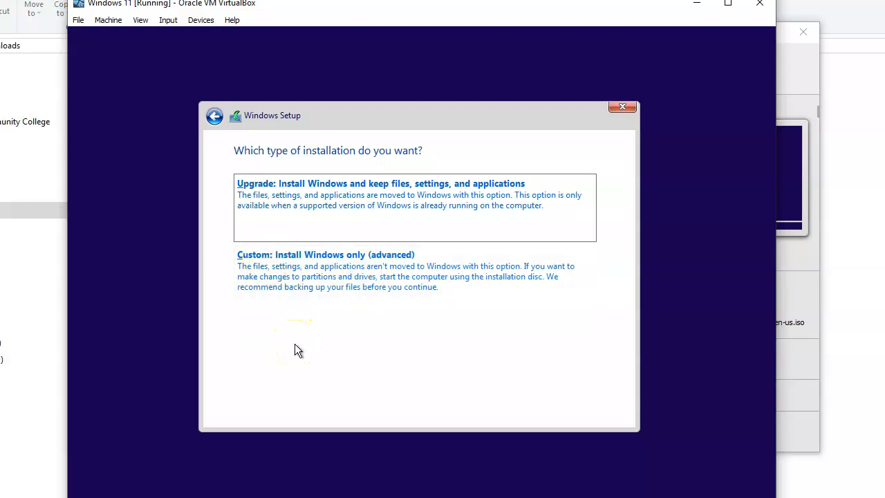
left_click(305, 268)
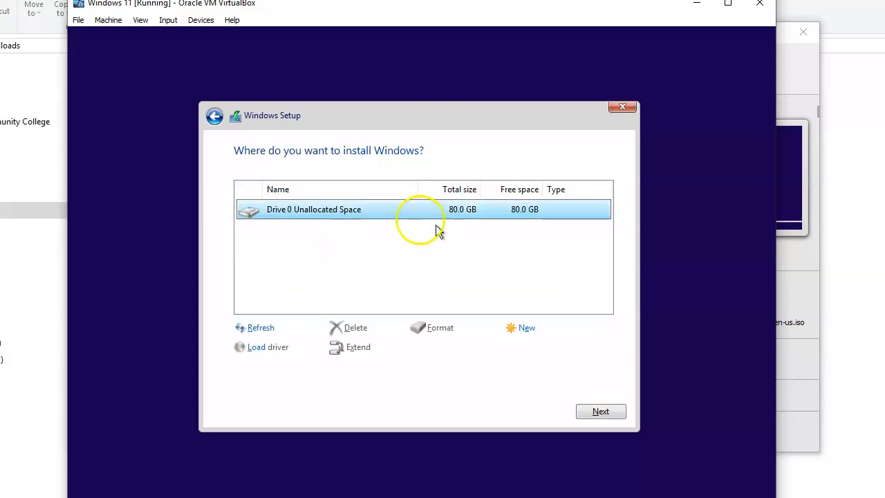
left_click(598, 411)
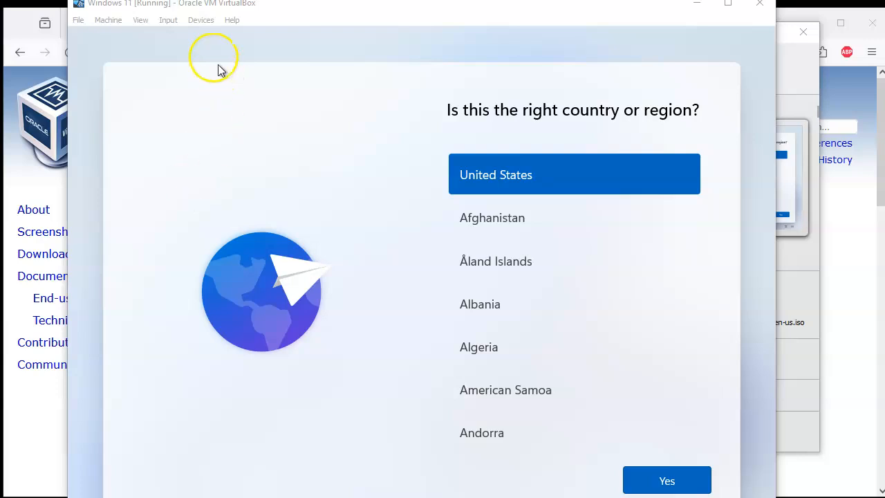
Remove the installation disk from the VM's virtual optical drive
left_click(202, 22)
mouse_move(207, 35)
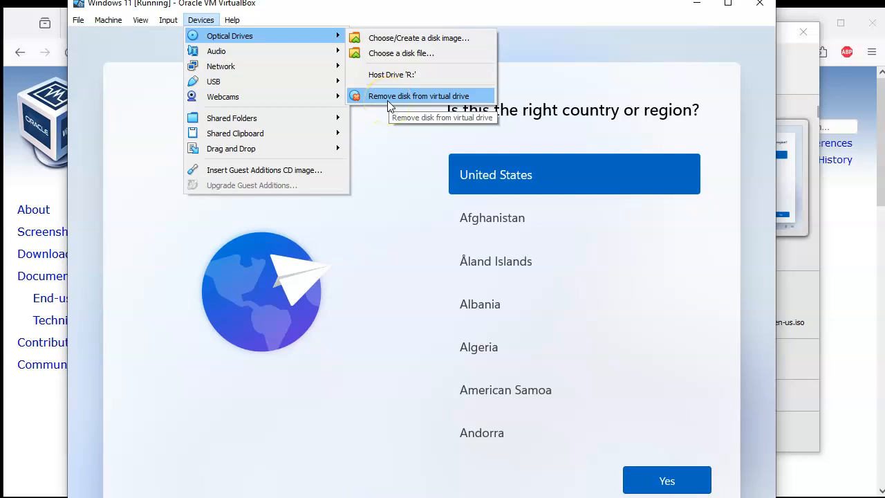
left_click(203, 22)
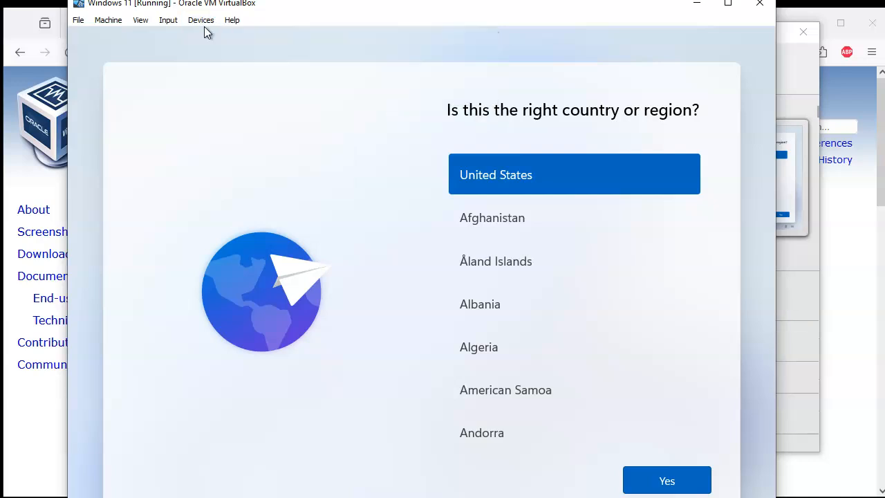
Confirm United States and the US keyboard layout, skipping a second layout
left_click(657, 480)
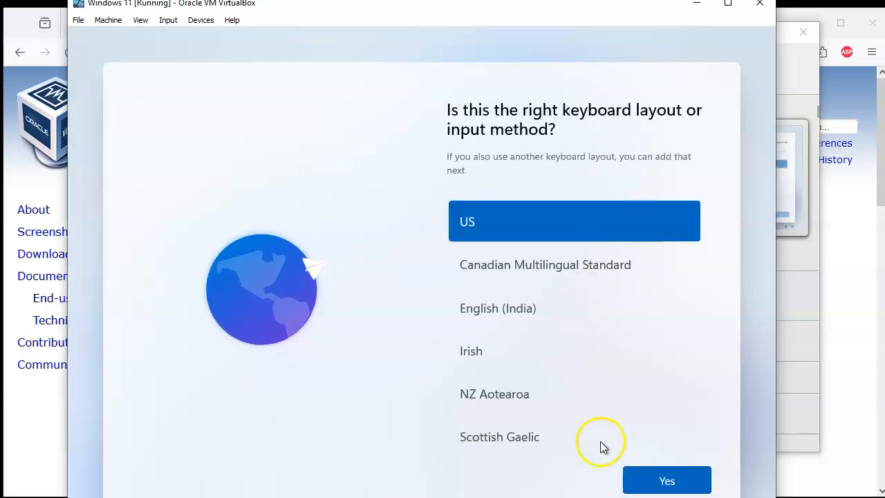
left_click(663, 480)
left_click(664, 484)
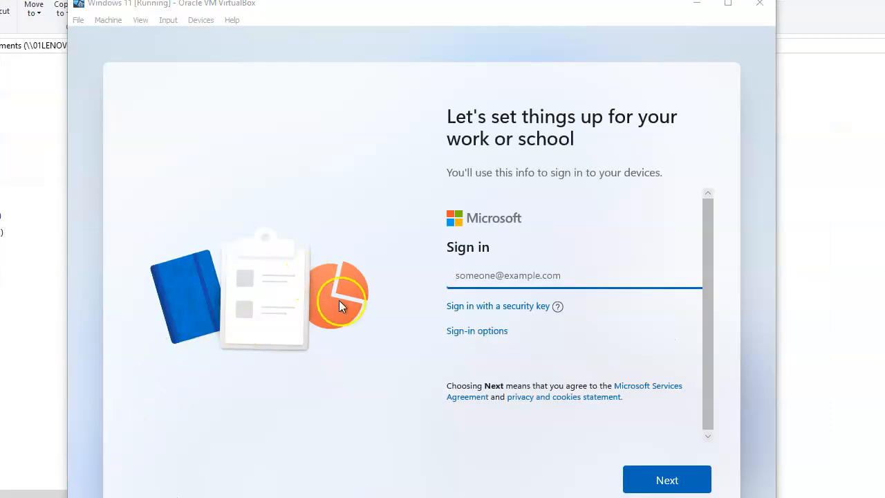
Set up an offline local account named User and enter its password twice
left_click(487, 334)
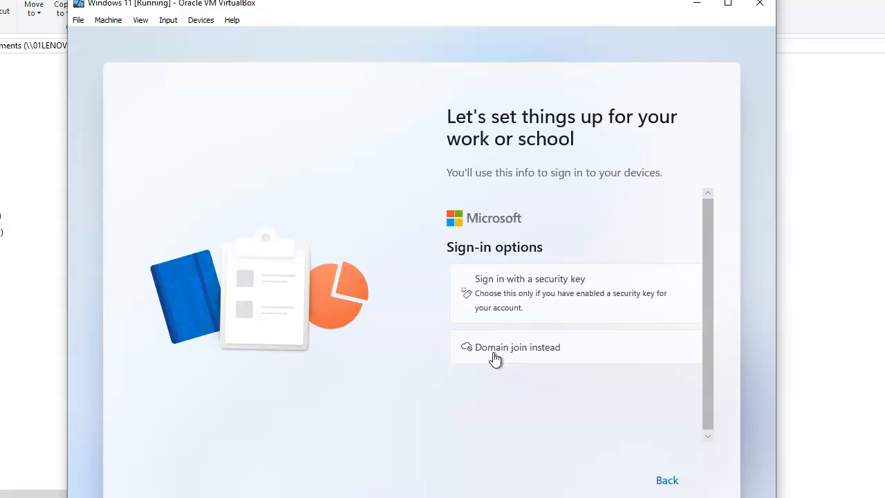
left_click(495, 353)
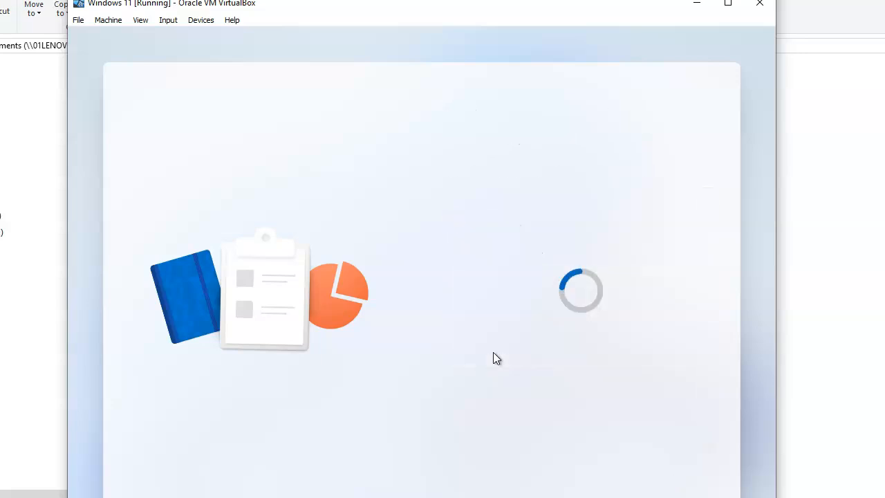
type("User")
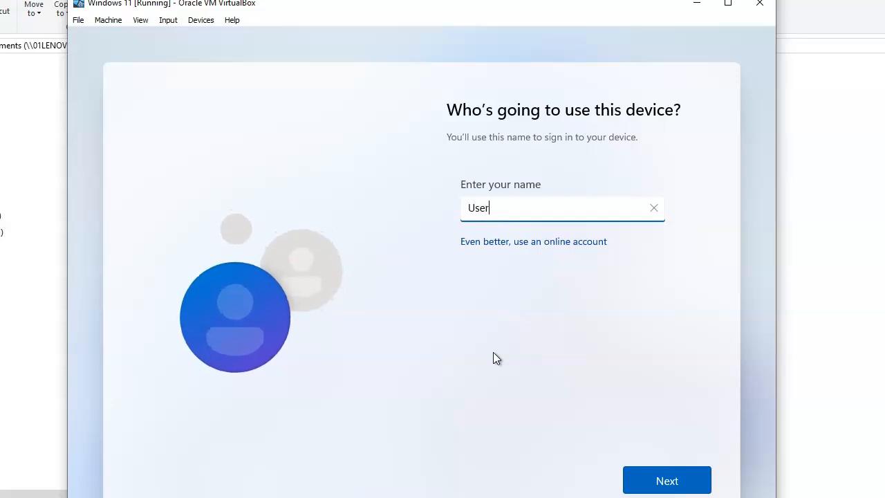
key("Return")
type("Password1")
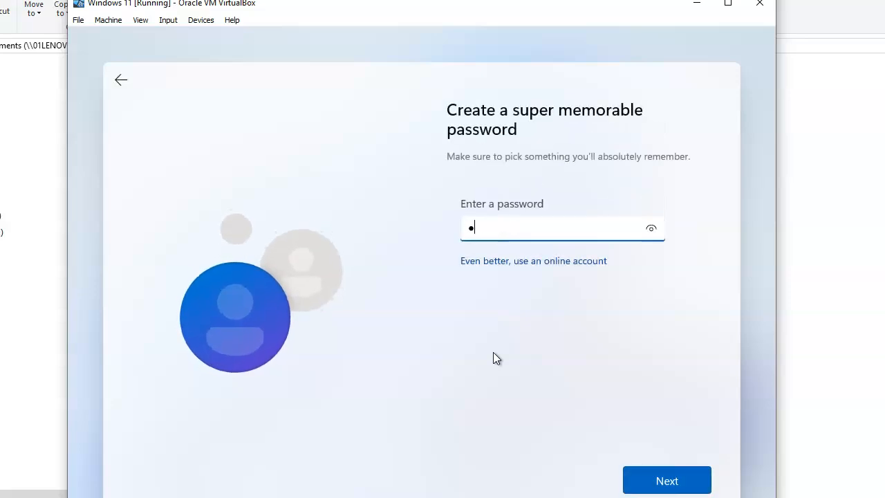
type("2")
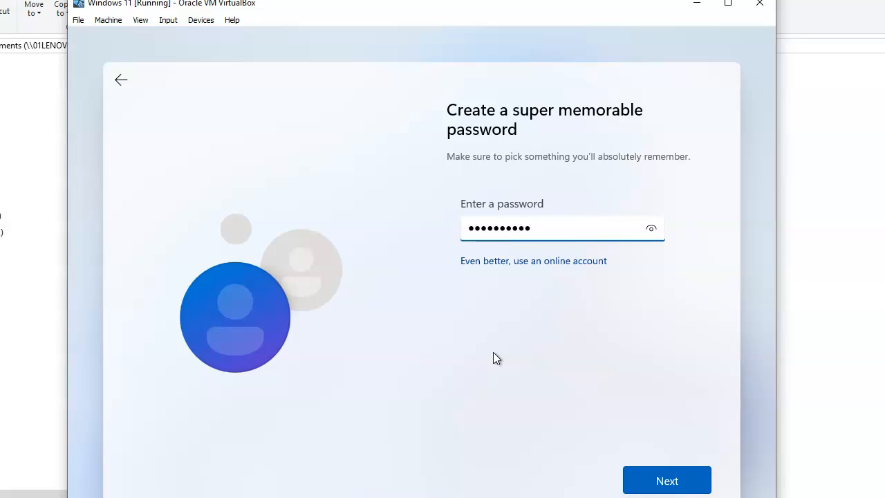
key("Return")
type("Passwor")
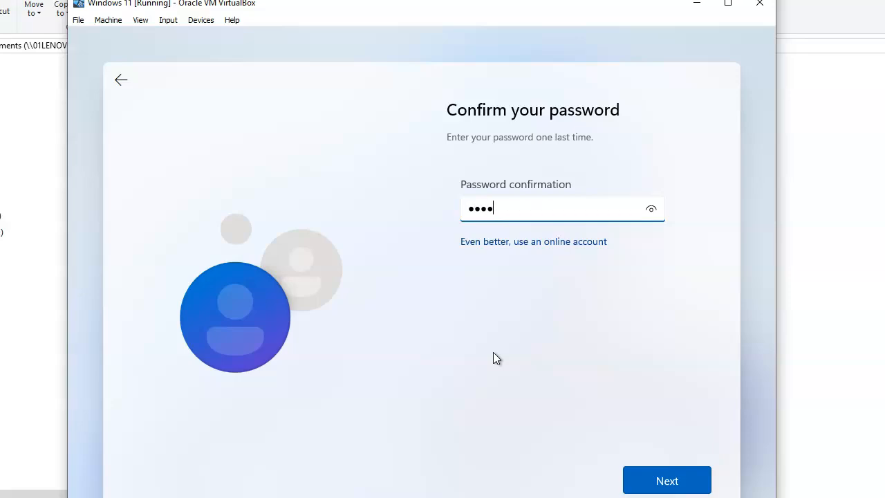
type("d12")
key("Return")
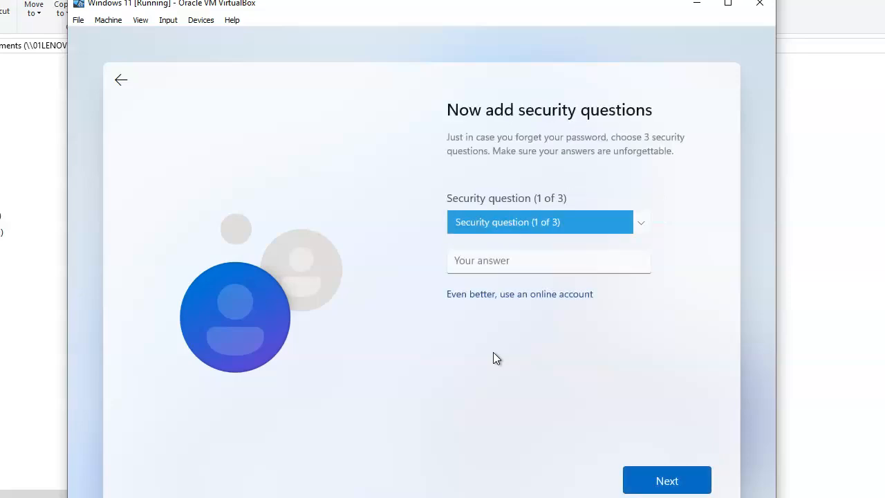
Answer security questions 1 (first pet's name) and 2 (childhood nickname)
left_click(490, 222)
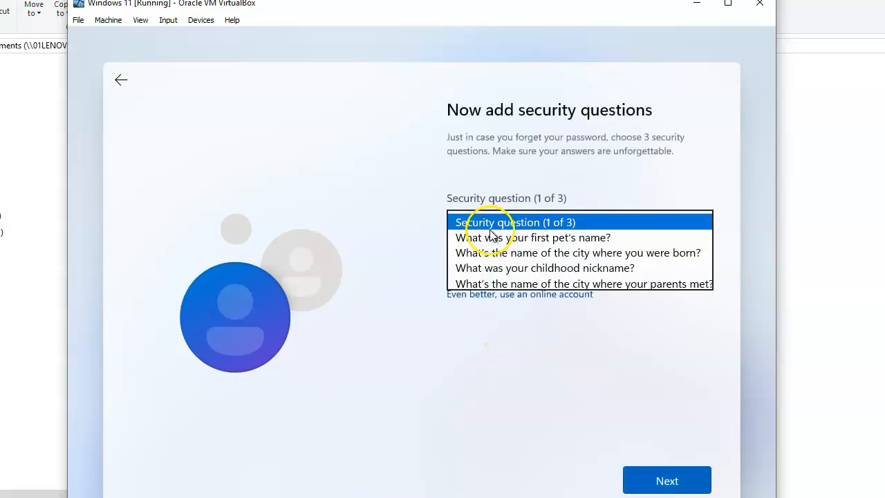
left_click(489, 237)
left_click(491, 258)
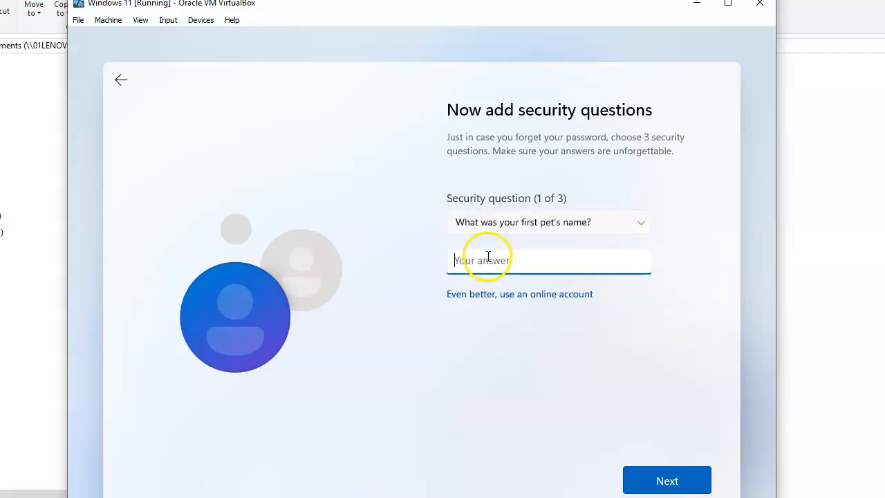
type("ee")
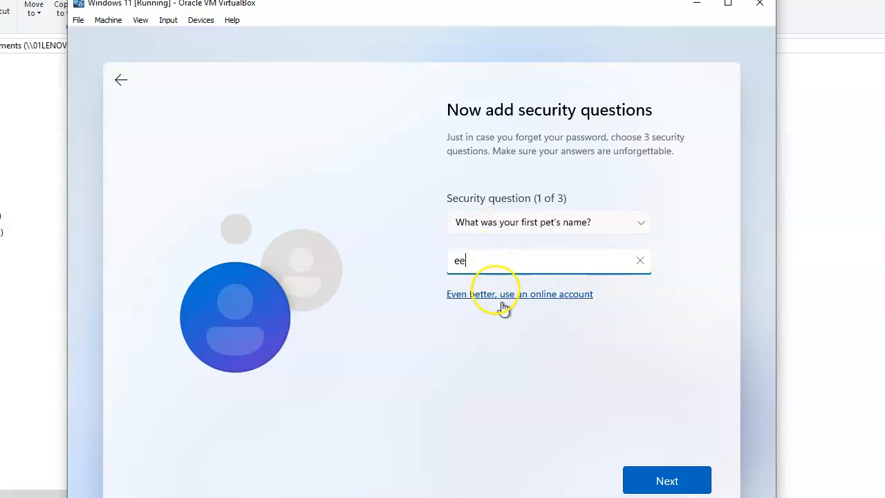
left_click(668, 478)
left_click(496, 236)
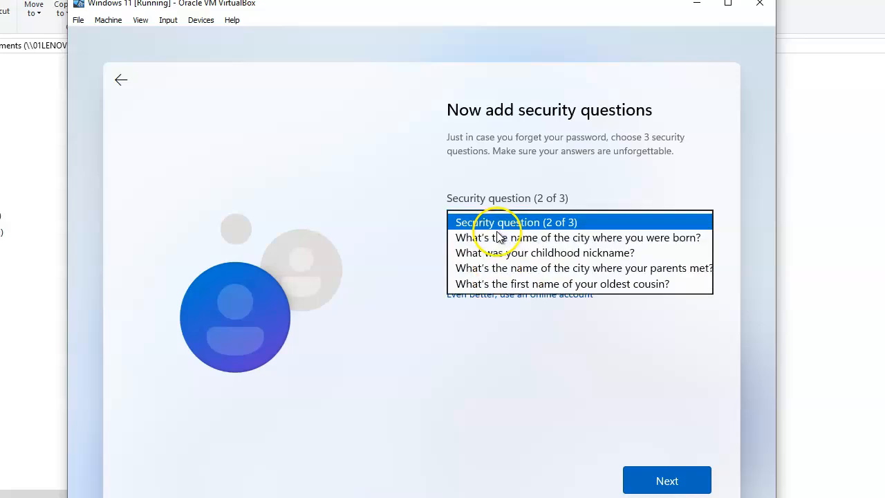
left_click(493, 253)
left_click(496, 260)
type("ee")
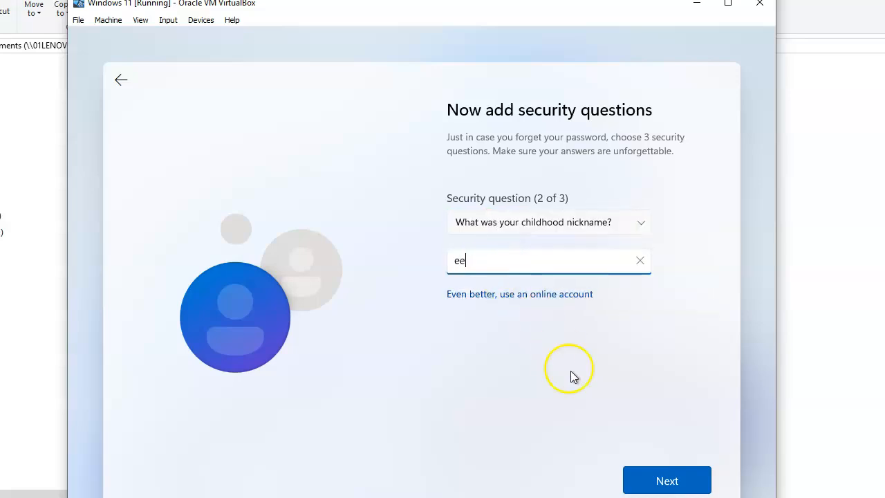
left_click(648, 476)
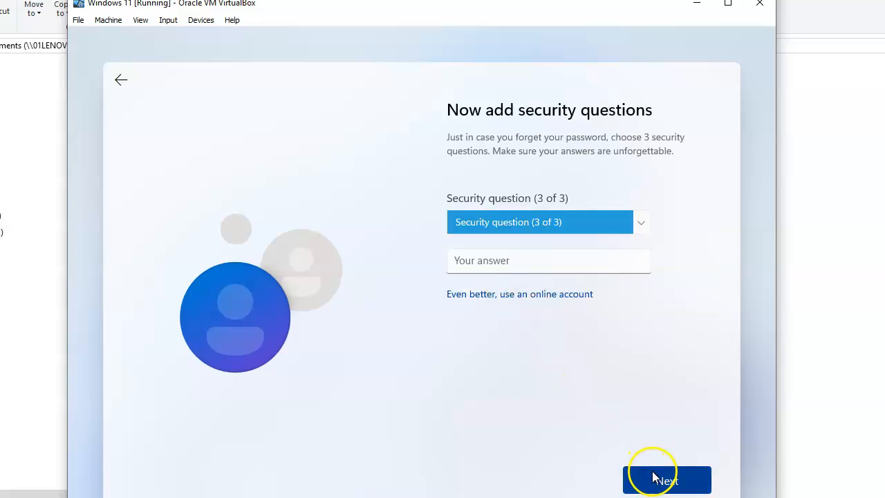
Answer security question 3 (city where your parents met) and submit the questions
left_click(512, 224)
left_click(515, 252)
left_click(519, 259)
type("ee")
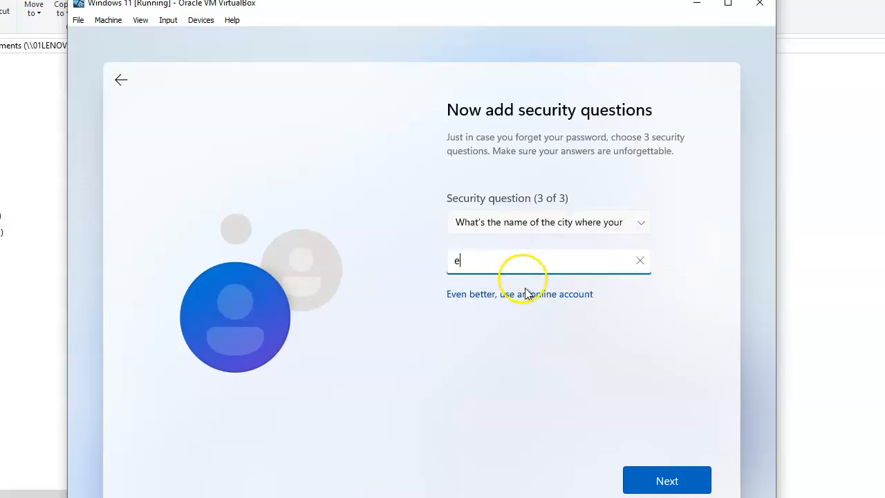
left_click(666, 480)
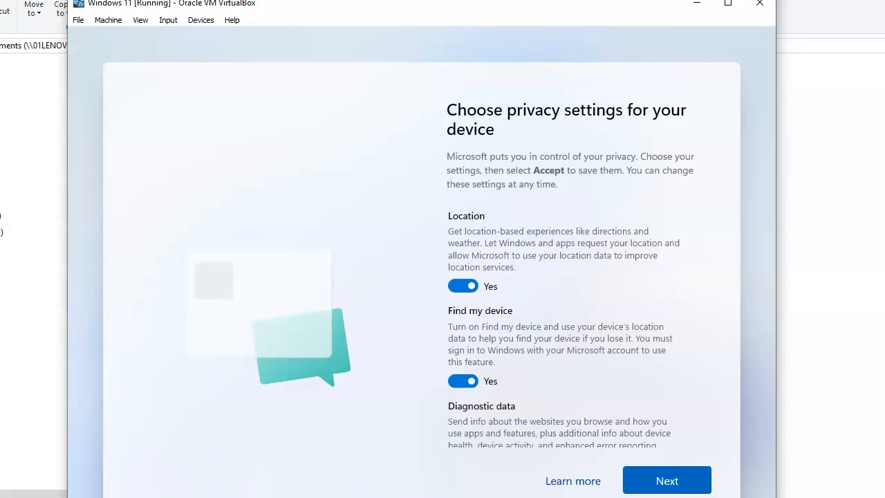
Page through and accept the Windows privacy settings
left_click(662, 484)
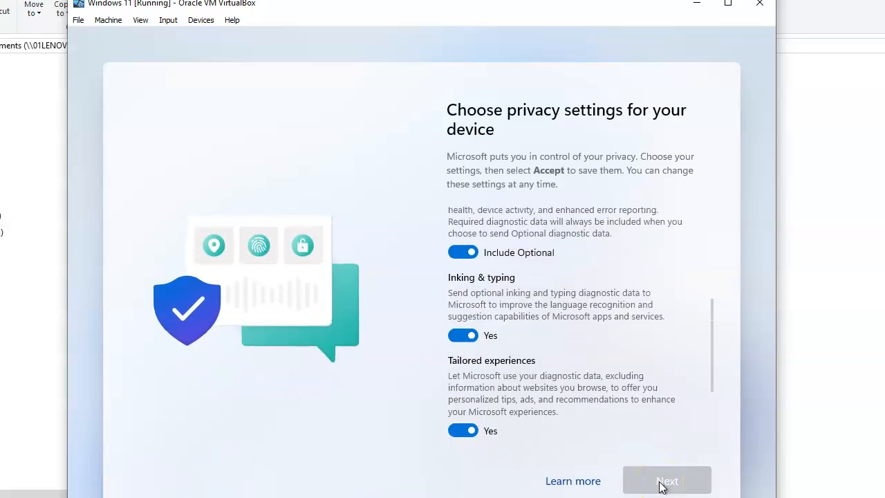
left_click(662, 484)
left_click(660, 484)
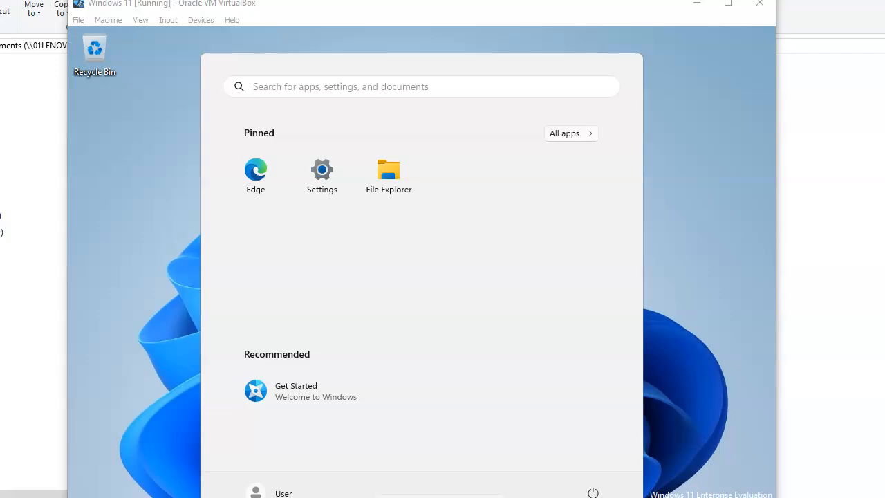
Widen the VM window slightly and insert the Guest Additions CD image
left_click_drag(776, 496, 798, 496)
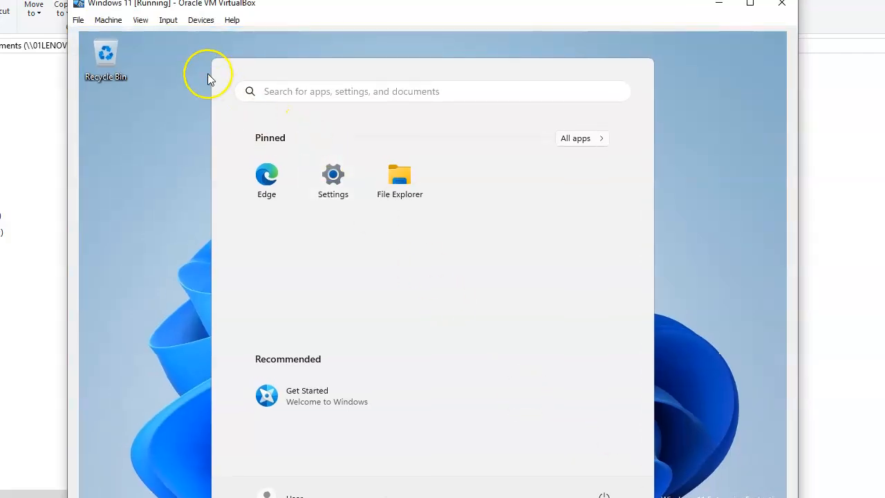
left_click(201, 22)
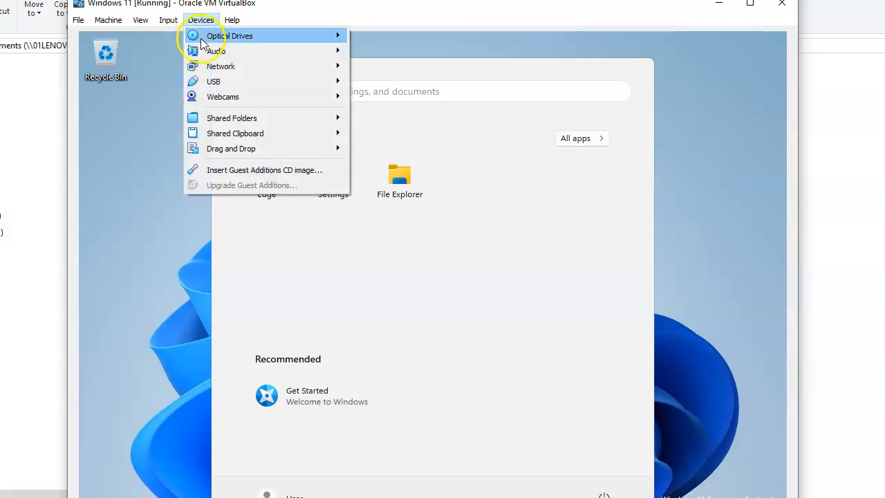
left_click(220, 173)
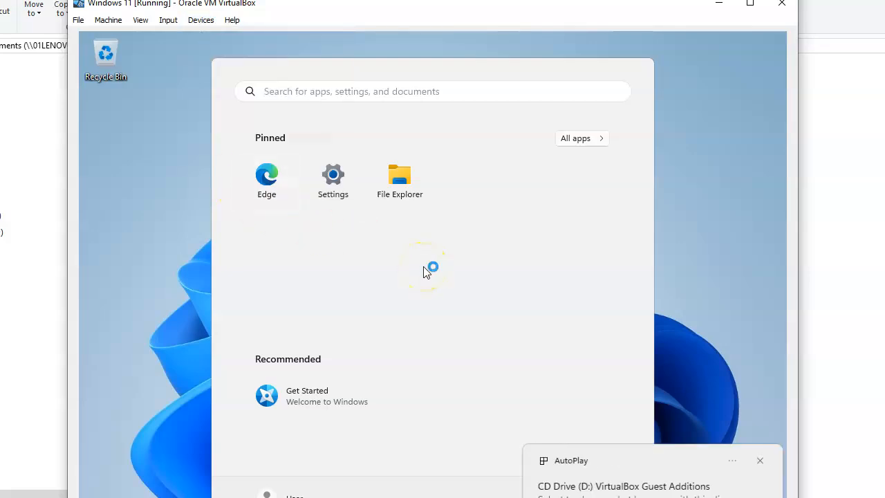
Run VBoxWindowsAdditions-amd64 from the Guest Additions CD drive (D:) and allow it in UAC
left_click(402, 188)
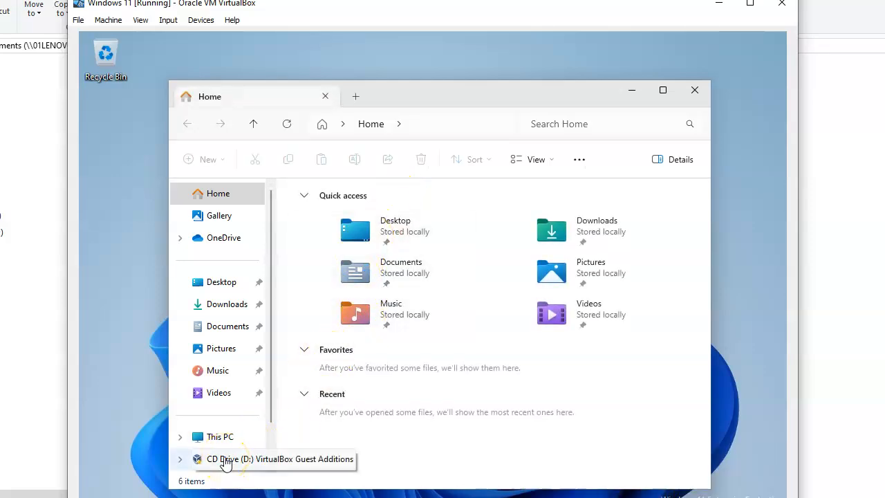
left_click(226, 460)
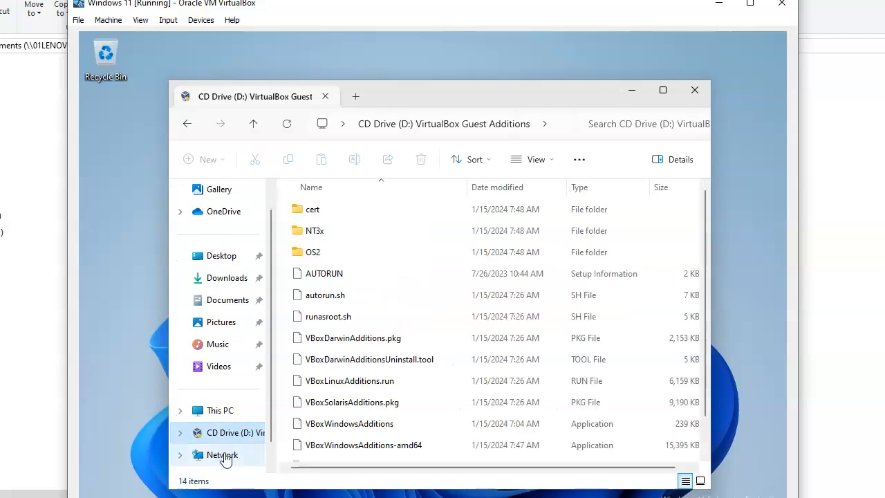
scroll(443, 384, "down", 1)
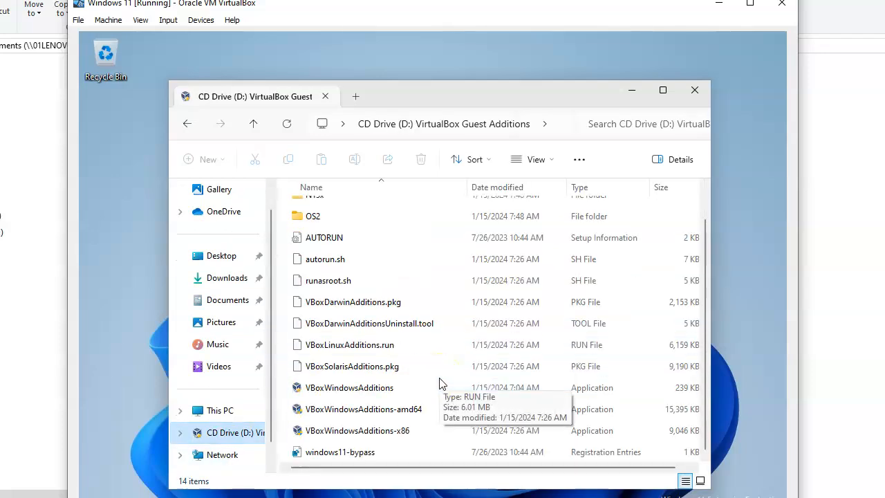
left_click(417, 412)
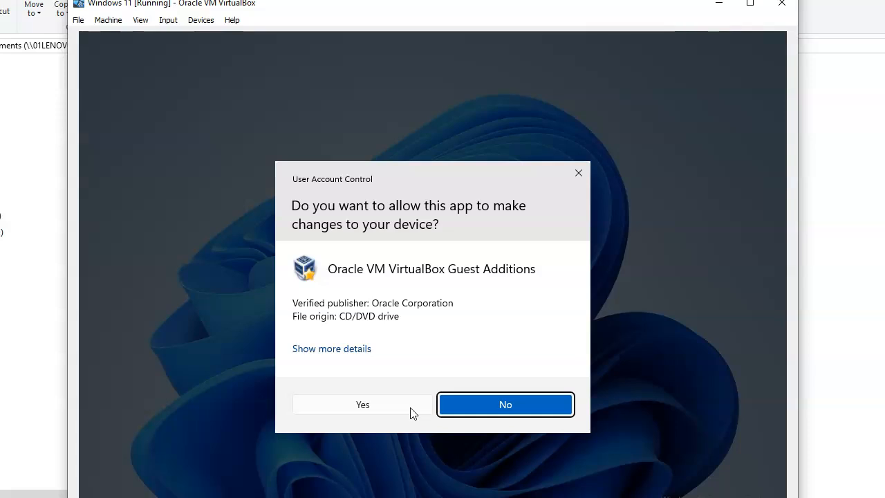
left_click(376, 409)
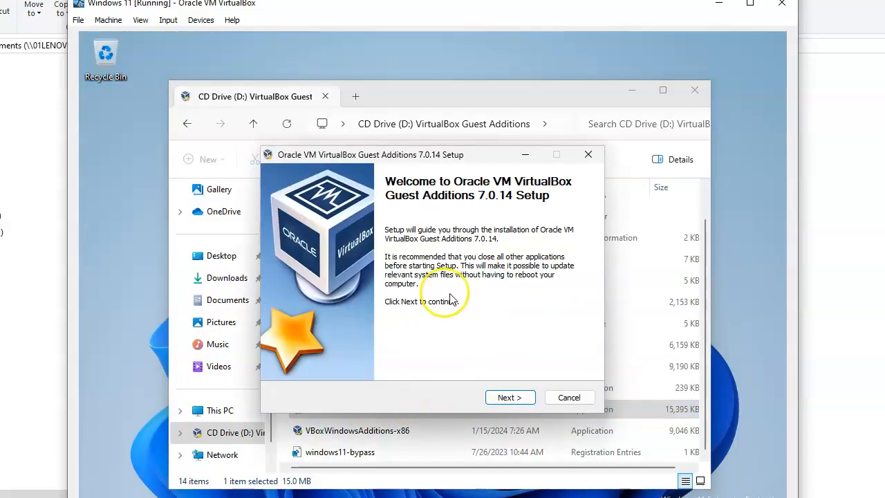
Install Guest Additions 7.0.14 with default location and components, finishing with Reboot now
left_click(508, 398)
left_click(508, 397)
left_click(511, 398)
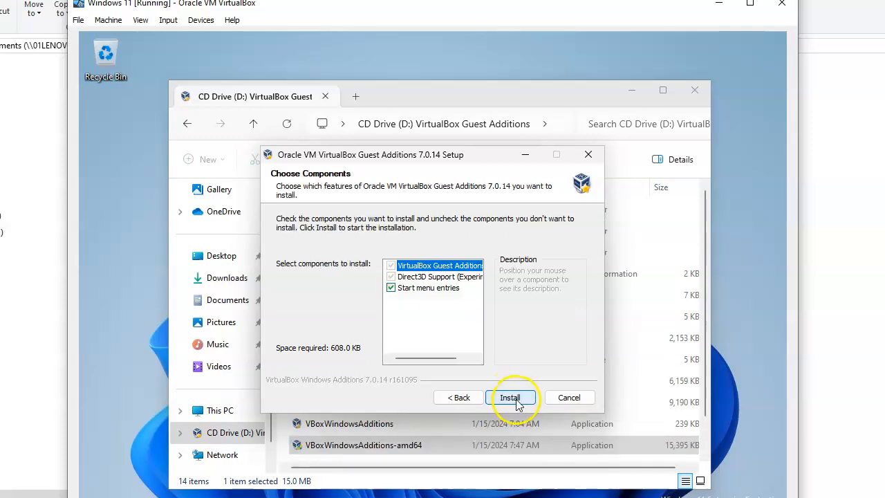
left_click(511, 398)
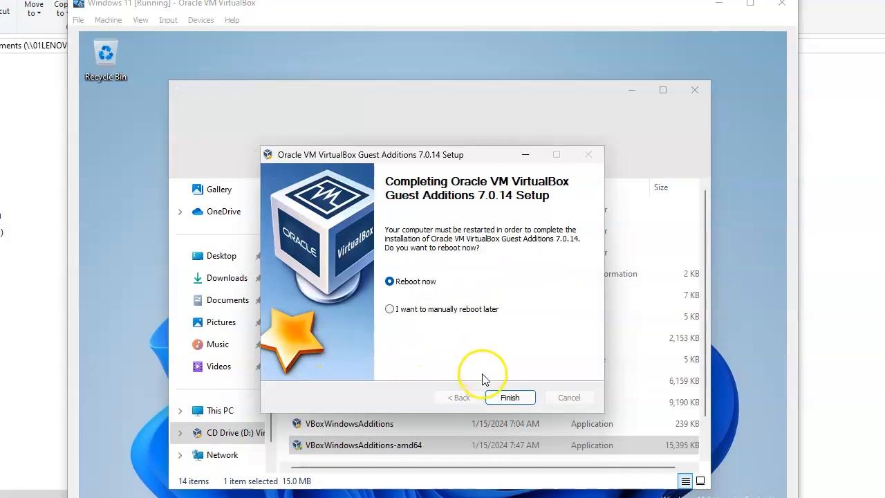
left_click(509, 397)
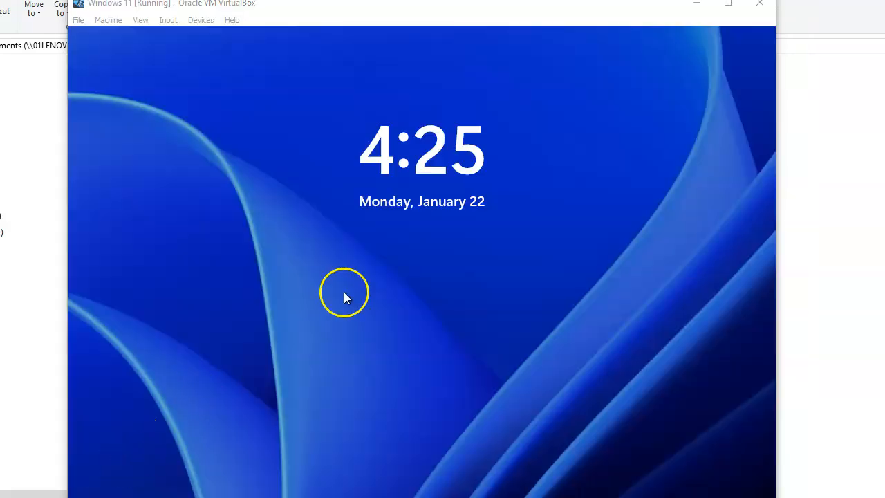
Sign in to the User account, re-entering the password after an incorrect first attempt
left_click(344, 293)
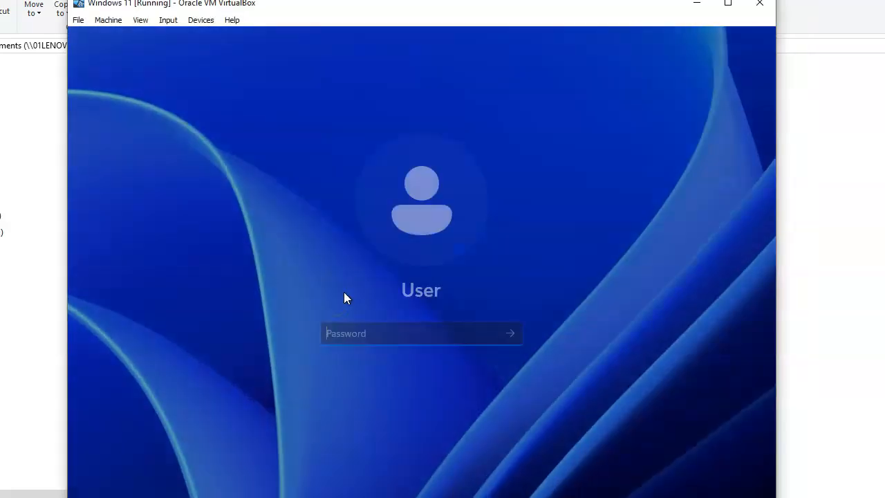
type("•••••••")
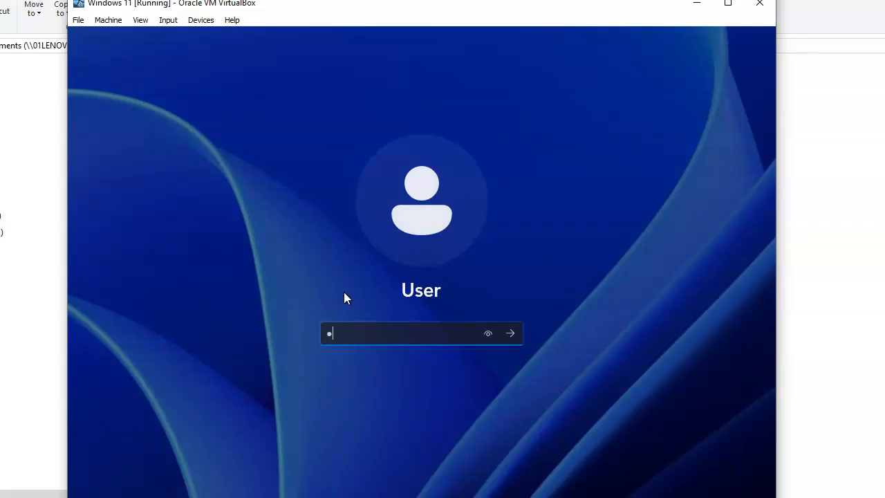
type("••")
key("Return")
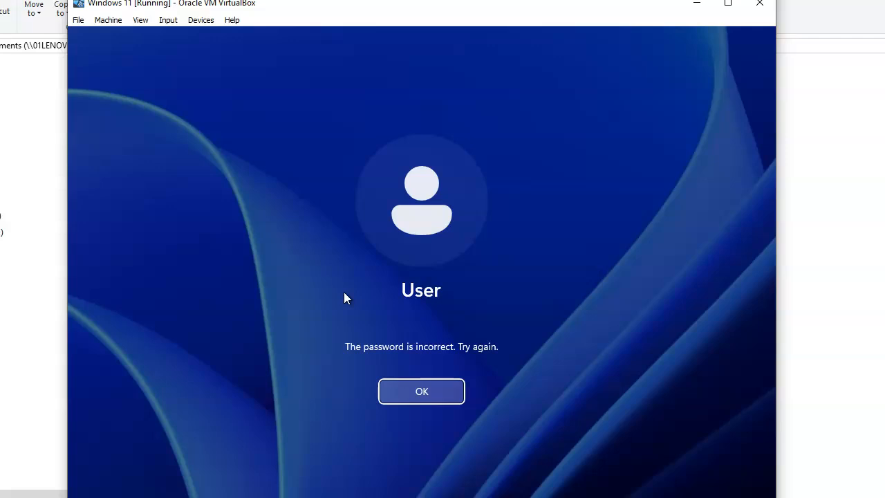
key("Return")
type("••••••••••")
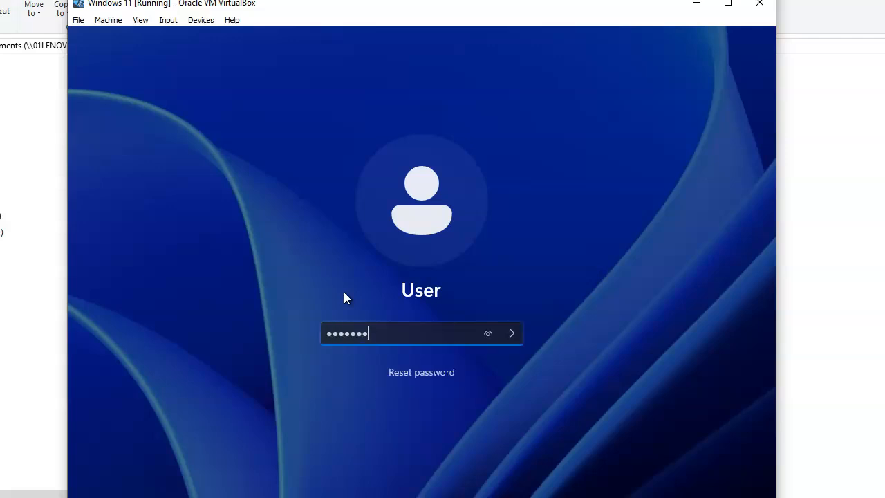
key("Return")
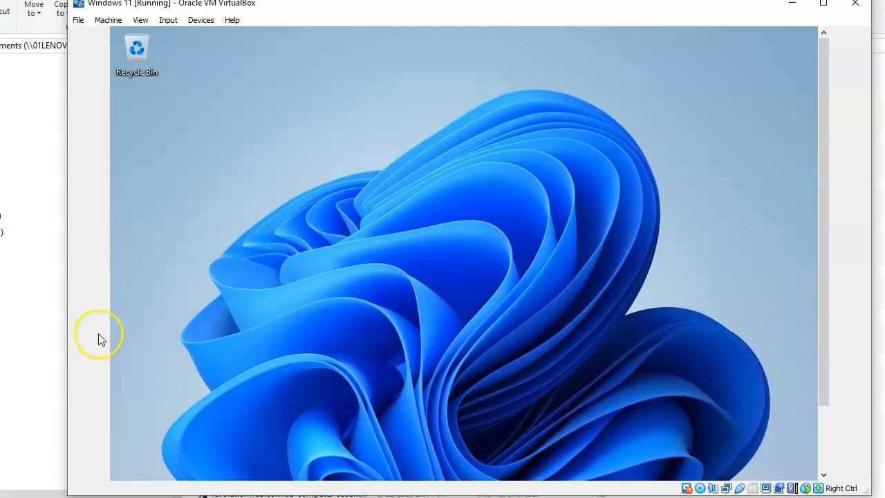
Enable Auto-resize Guest Display and resize the VM window so the guest desktop rescales to fit
left_click_drag(65, 332, 18, 332)
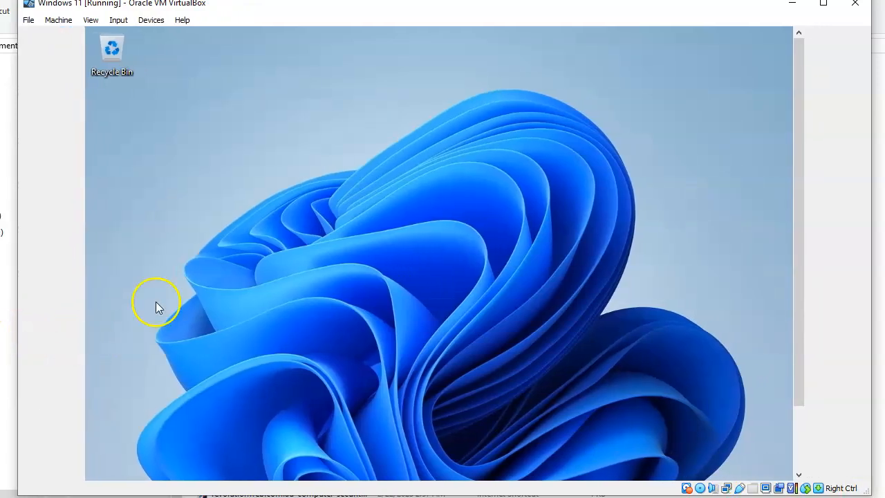
left_click(90, 21)
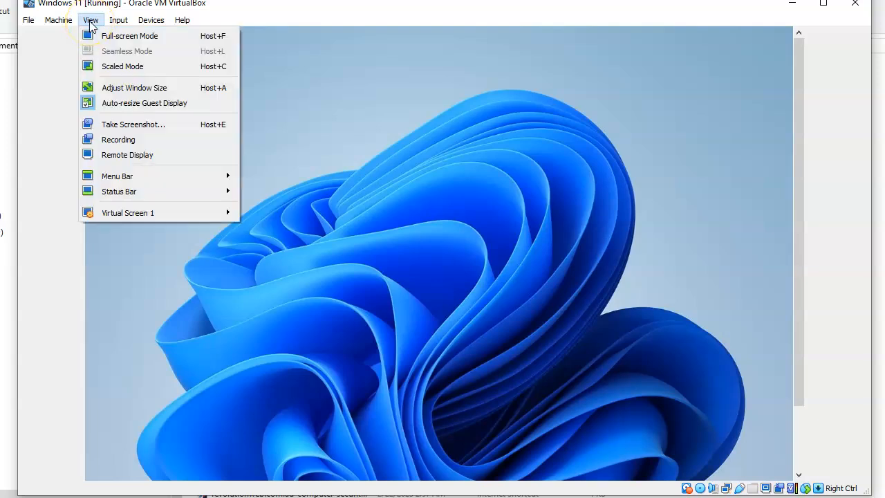
left_click(143, 103)
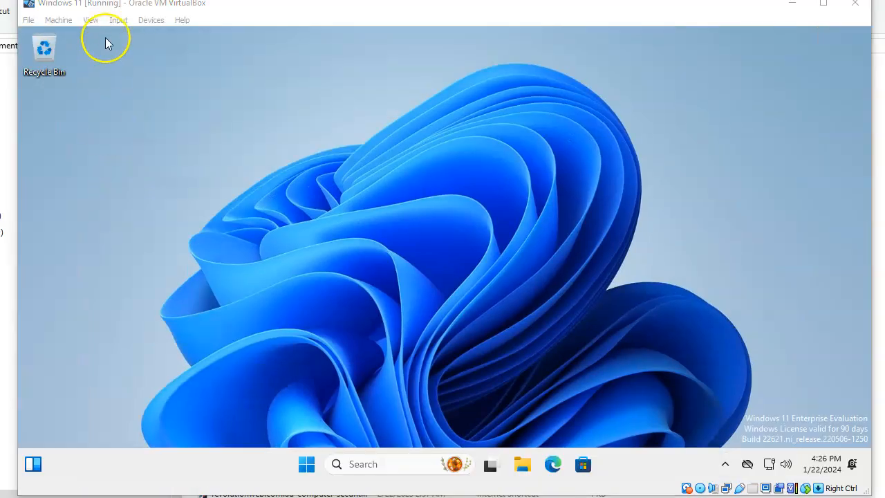
left_click(92, 21)
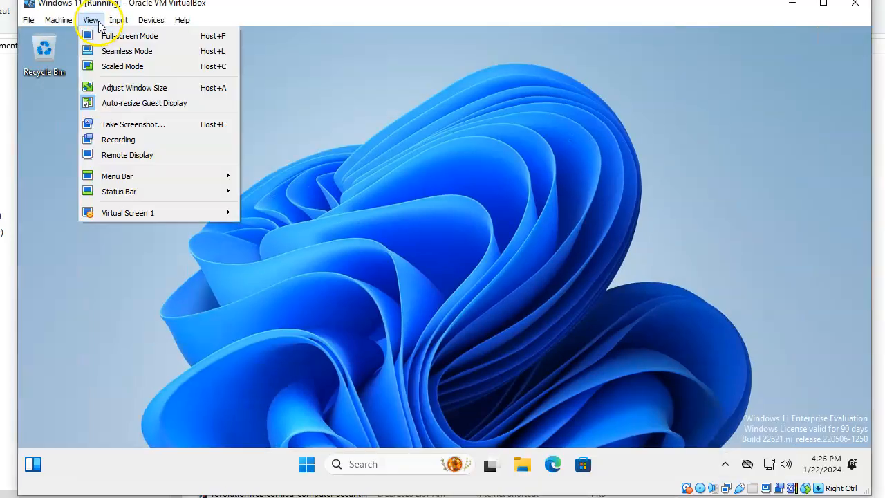
left_click(111, 102)
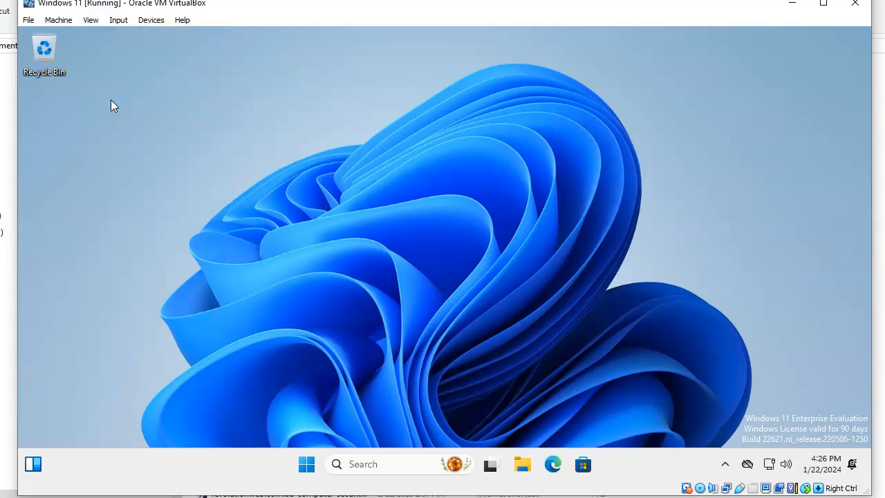
left_click(92, 20)
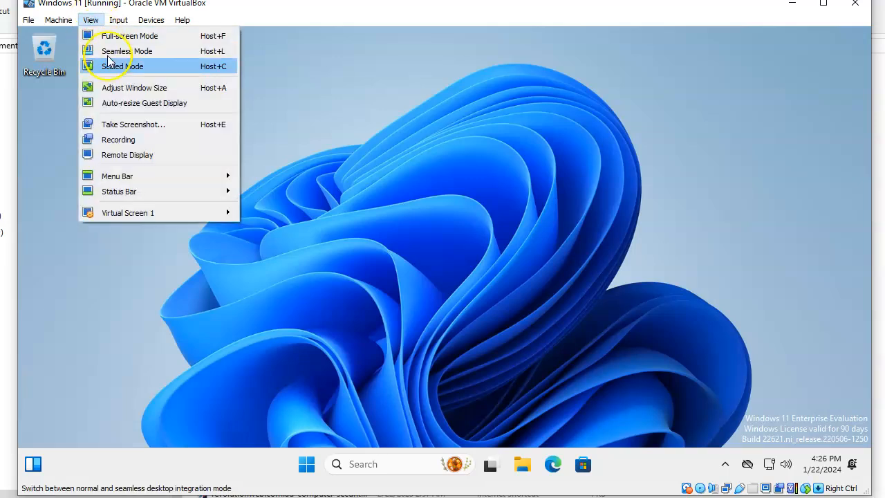
left_click(116, 103)
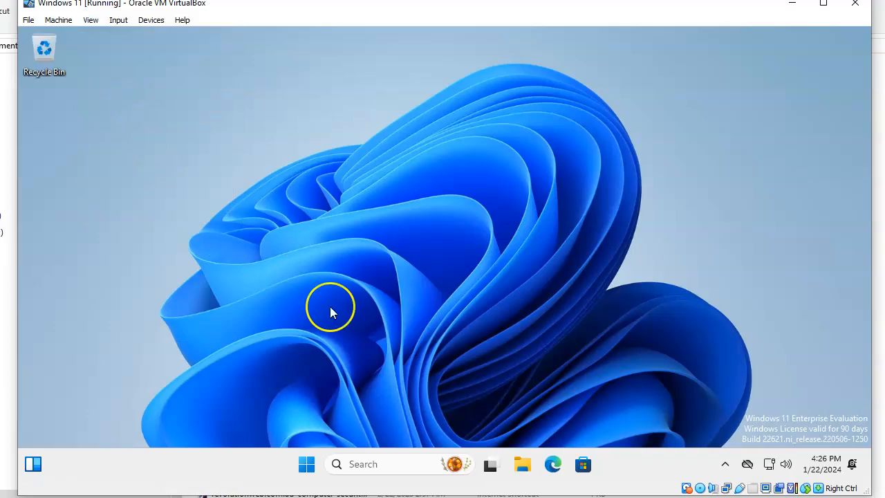
mouse_move(869, 493)
left_mouse_down()
mouse_move(831, 438)
mouse_move(780, 436)
mouse_move(848, 459)
mouse_move(855, 477)
mouse_move(882, 495)
left_mouse_up()
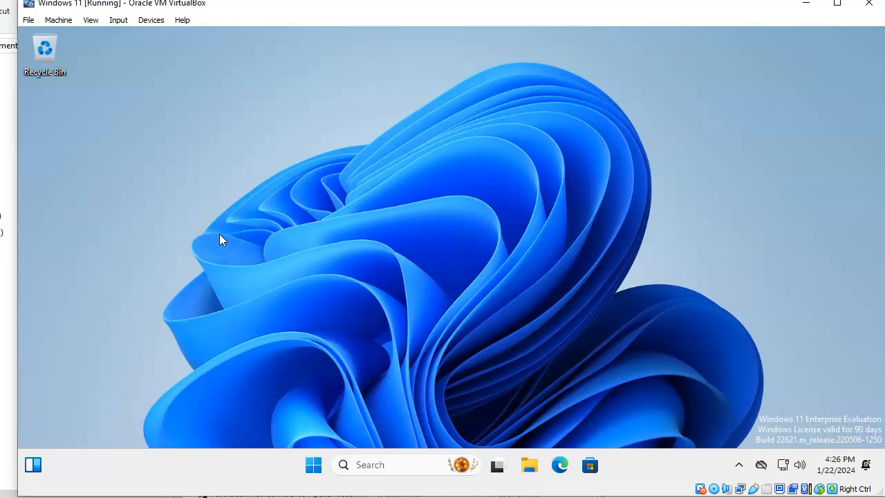
left_click(231, 316)
Shut down the Windows 11 guest from the Start menu's power options
left_click(314, 465)
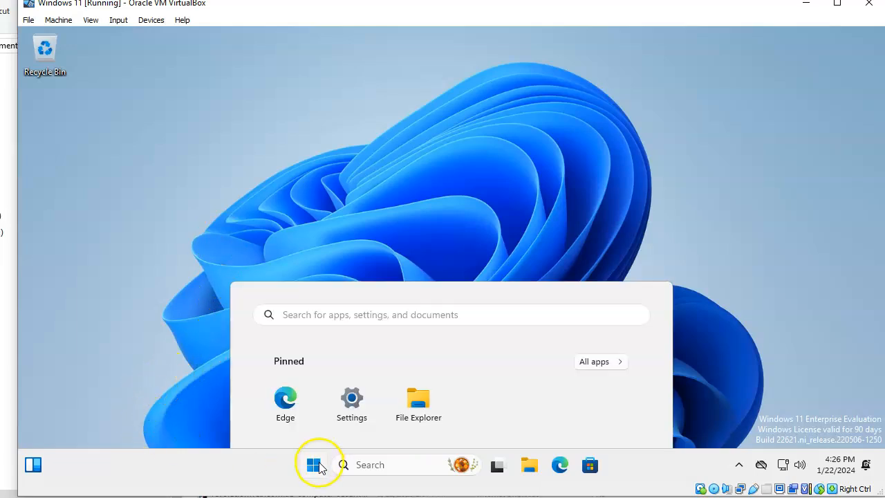
left_click(623, 417)
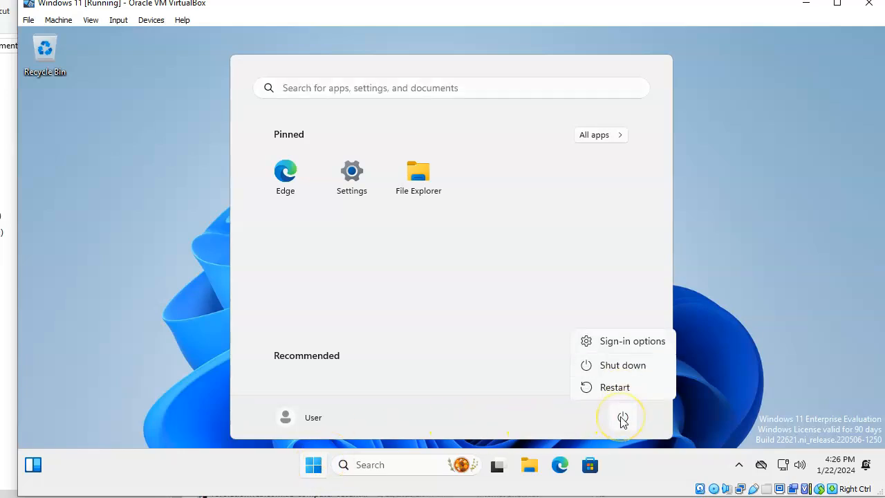
left_click(620, 369)
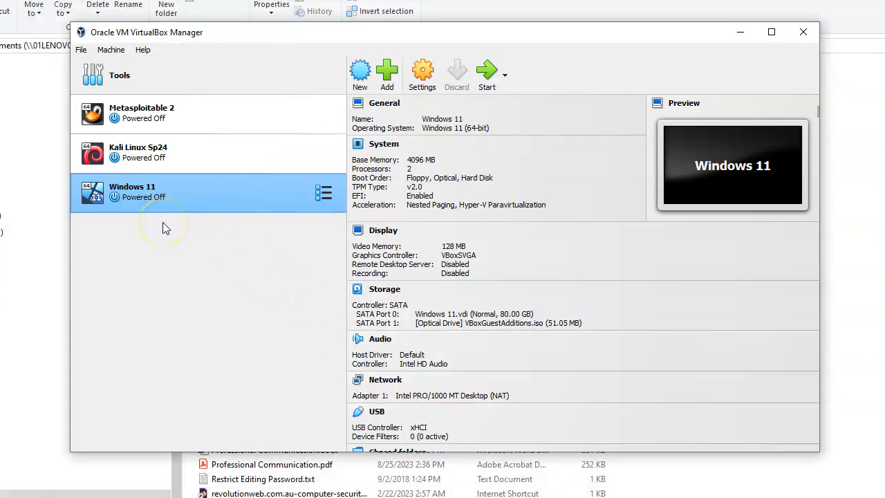
Tick Enable PAE/NX under System > Processor in the Windows 11 VM's settings
right_click(189, 191)
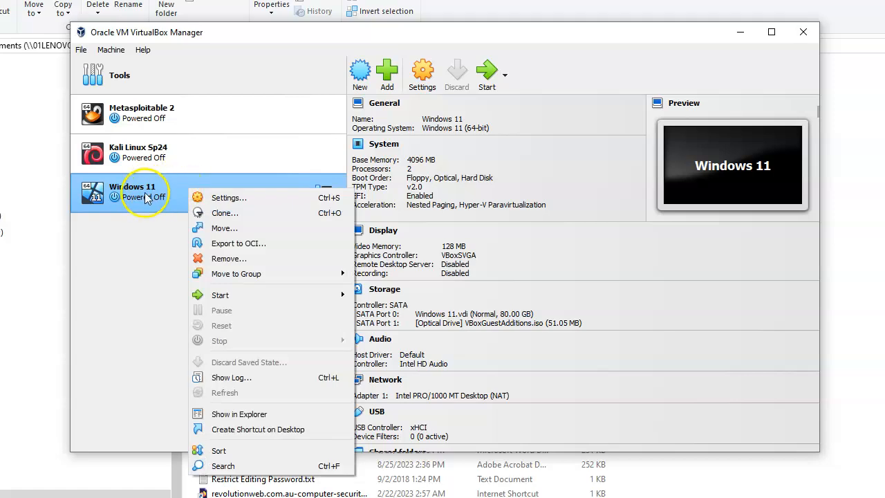
left_click(216, 196)
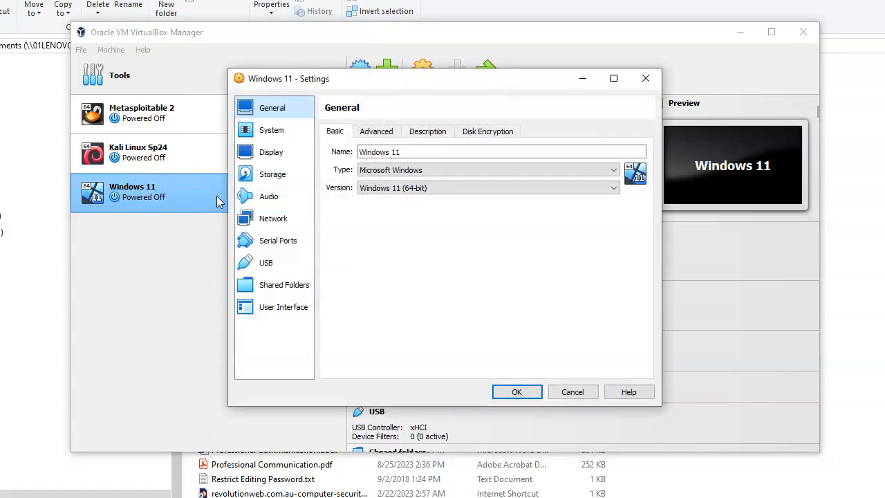
left_click(374, 130)
left_click(278, 131)
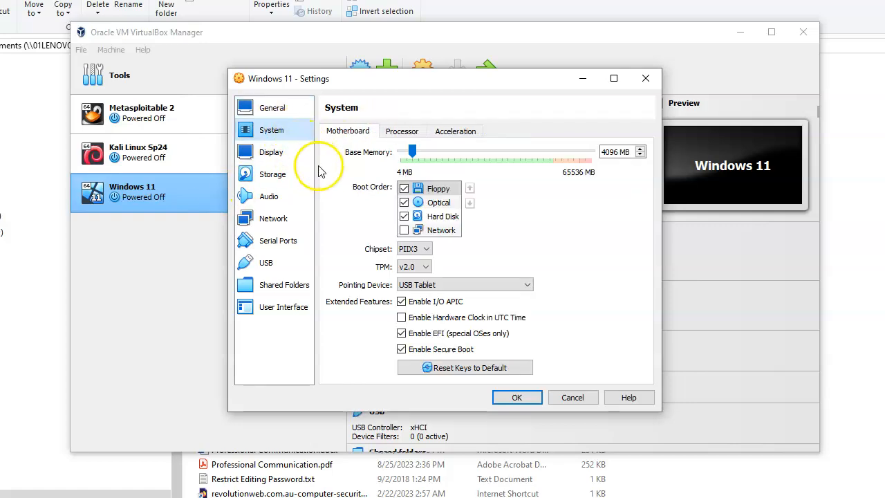
left_click(389, 132)
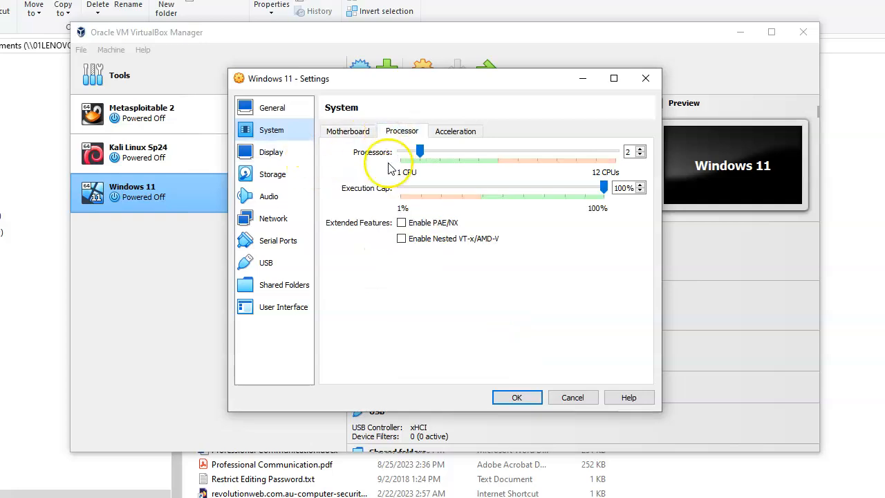
left_click(401, 222)
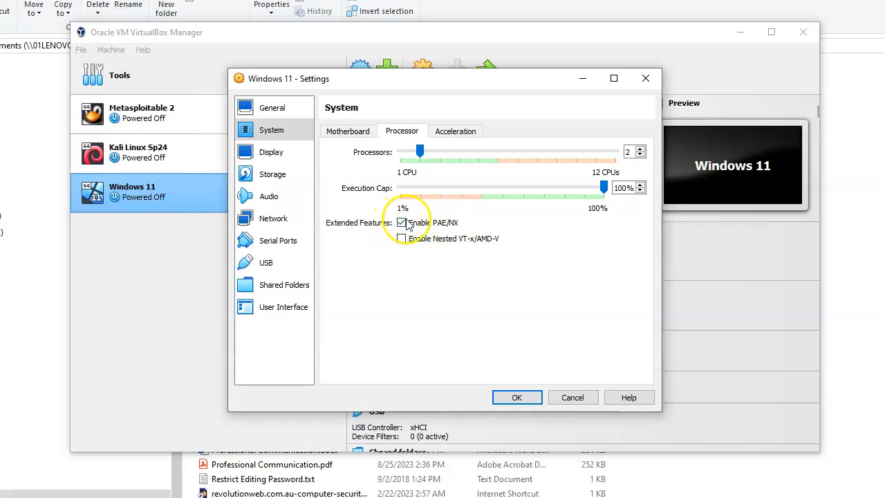
left_click(279, 156)
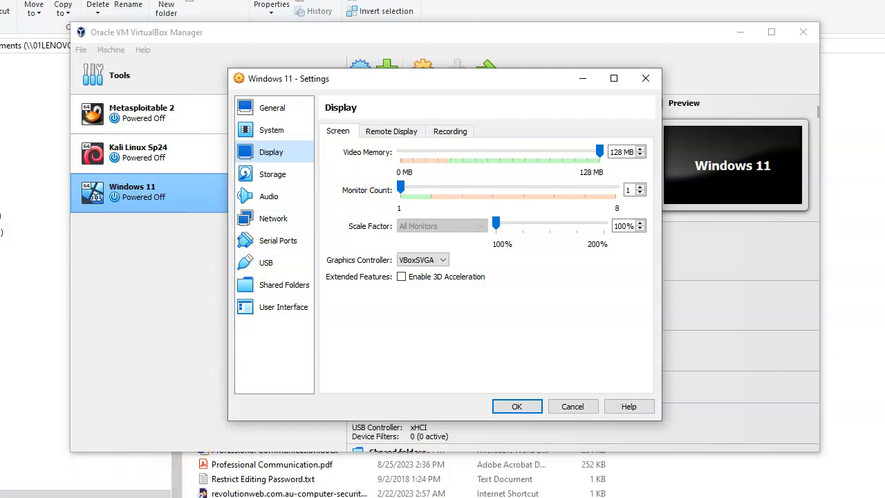
Attach network Adapter 1 as a Bridged Adapter and save the VM settings
left_click(280, 223)
left_click(474, 168)
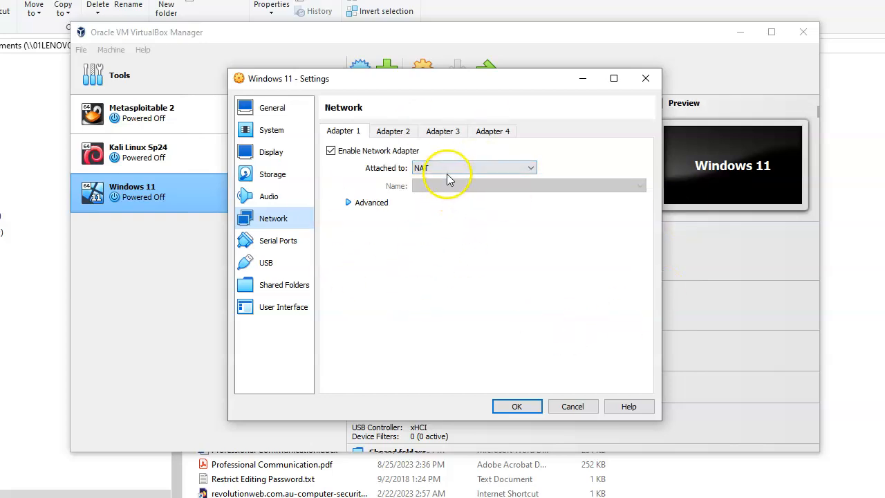
left_click(448, 169)
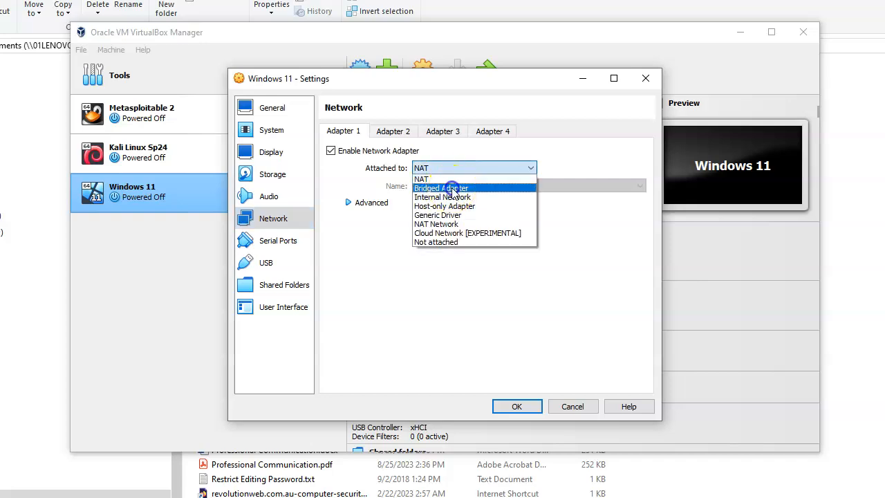
left_click(449, 188)
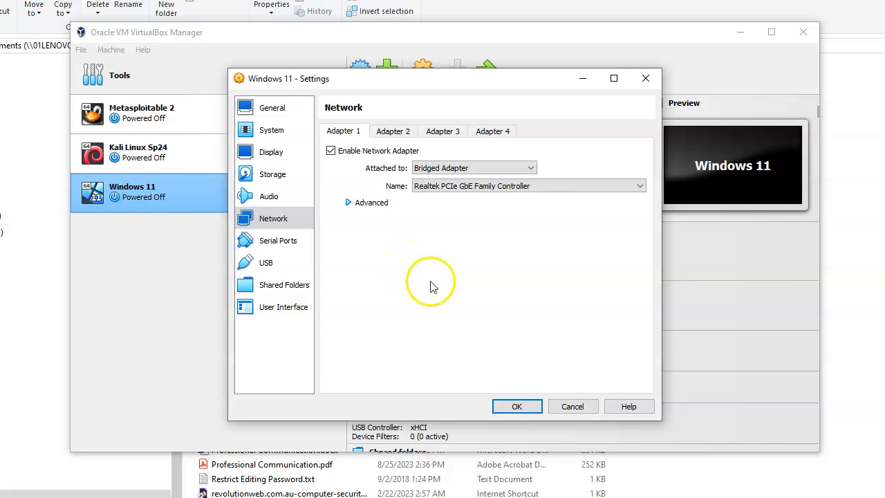
left_click(516, 406)
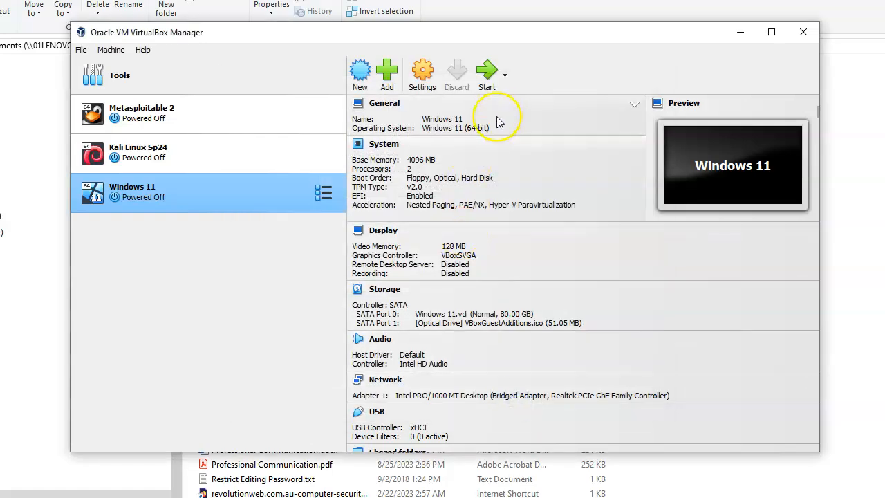
Boot the Windows 11 VM, remove the Guest Additions disc from its optical drive, and enter the account password
left_click(489, 79)
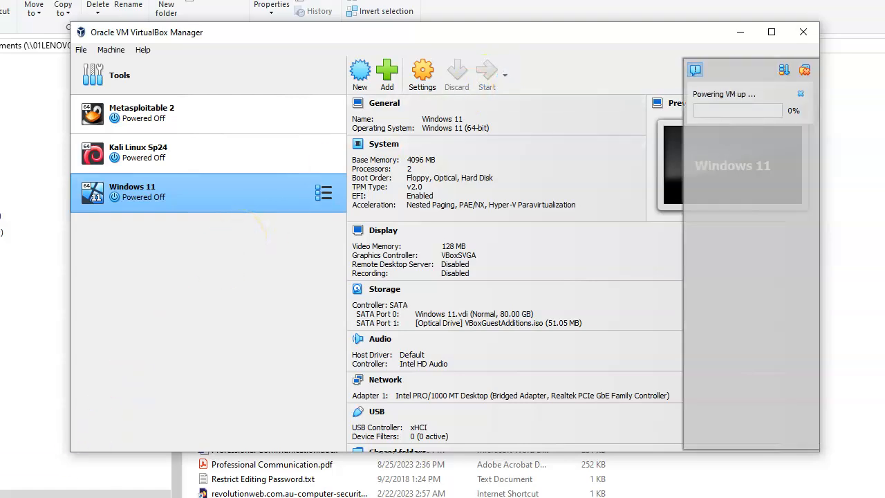
left_click(150, 20)
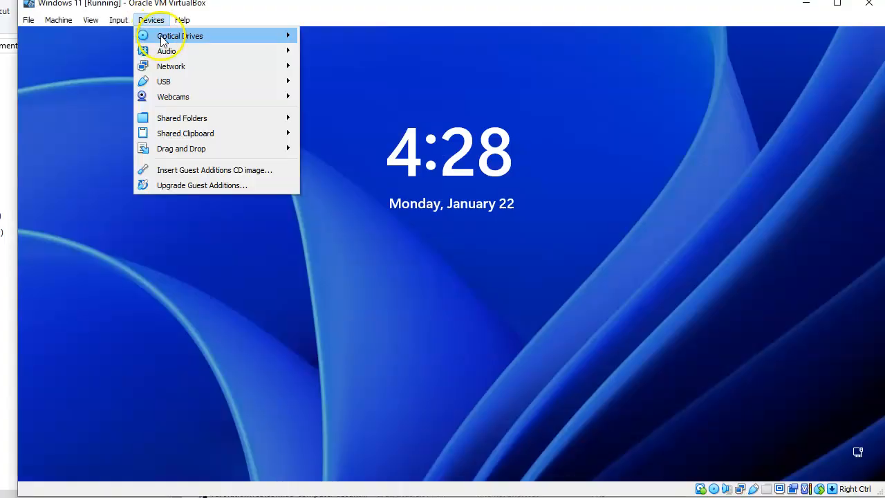
mouse_move(163, 40)
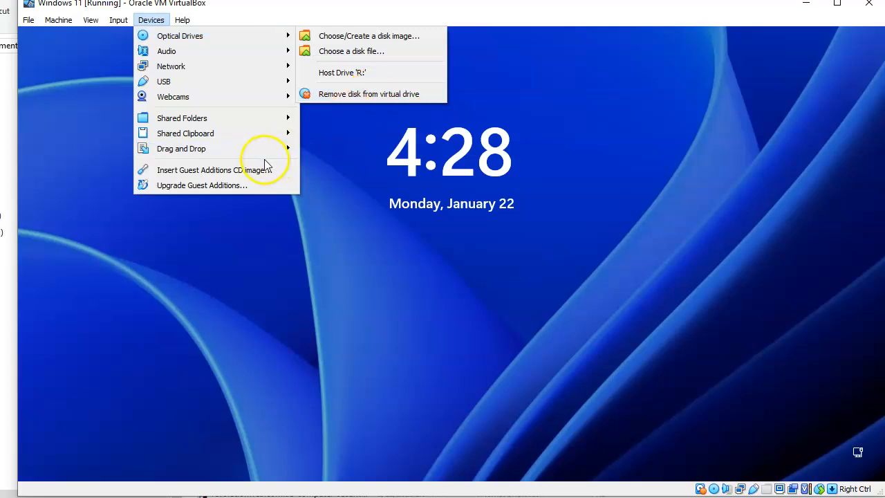
mouse_move(261, 32)
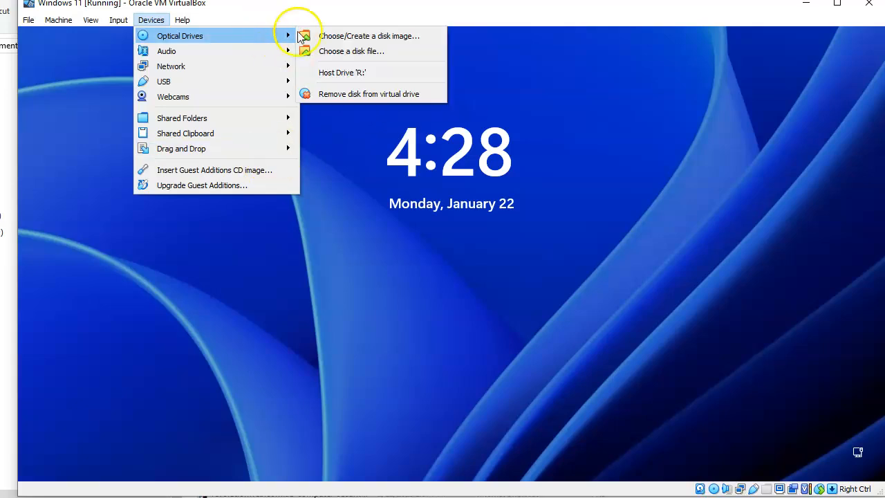
left_click(376, 89)
left_click(357, 185)
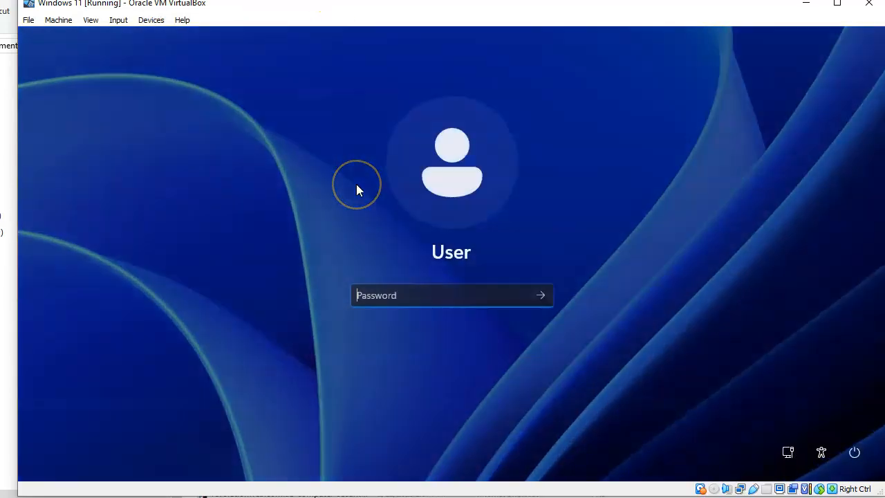
type("*********")
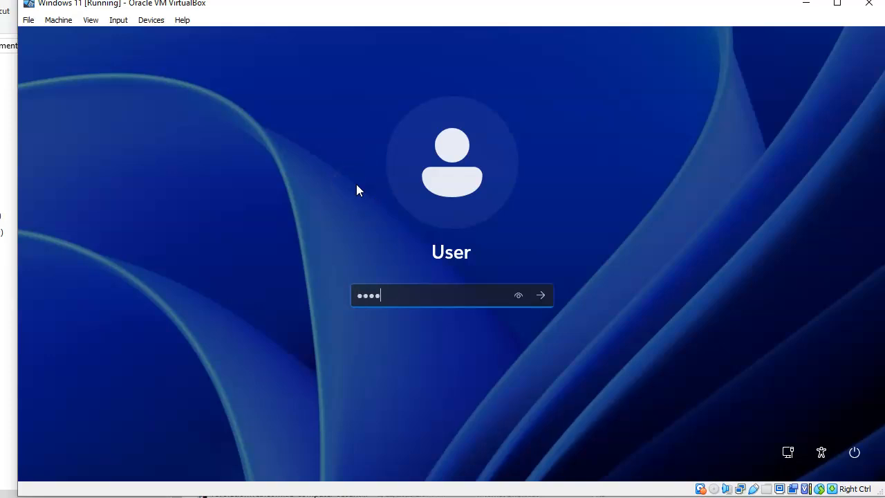